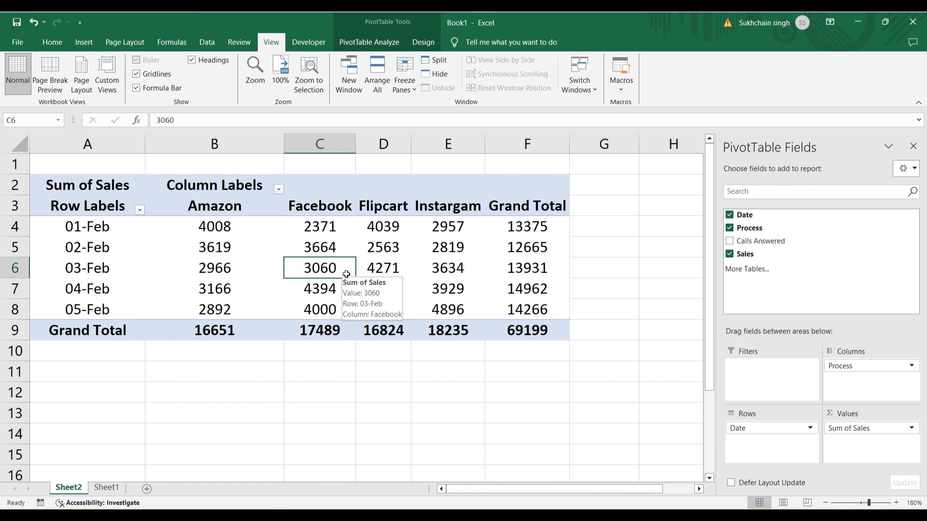
- Look over the sales PivotTable on Sheet2 and its source data on Sheet1 down to the last row
click(280, 437)
click(356, 288)
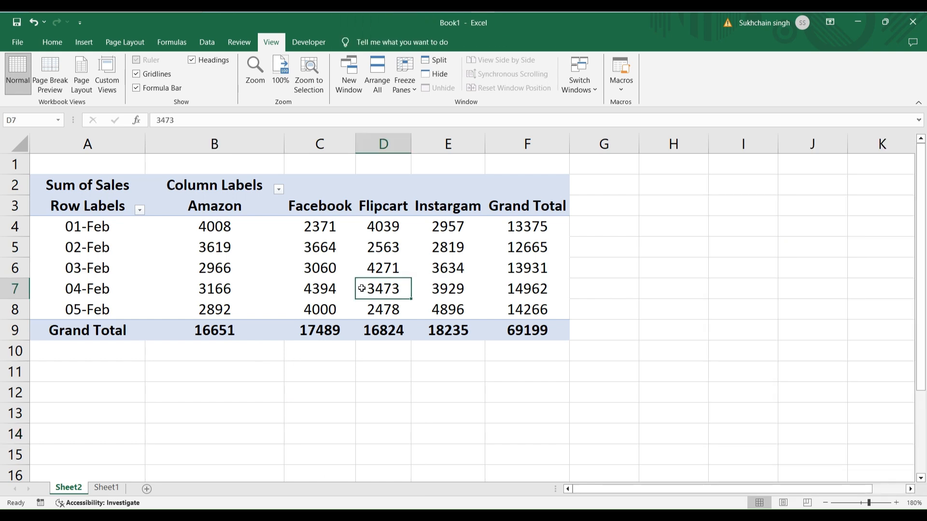
key(ctrl+Page_Down)
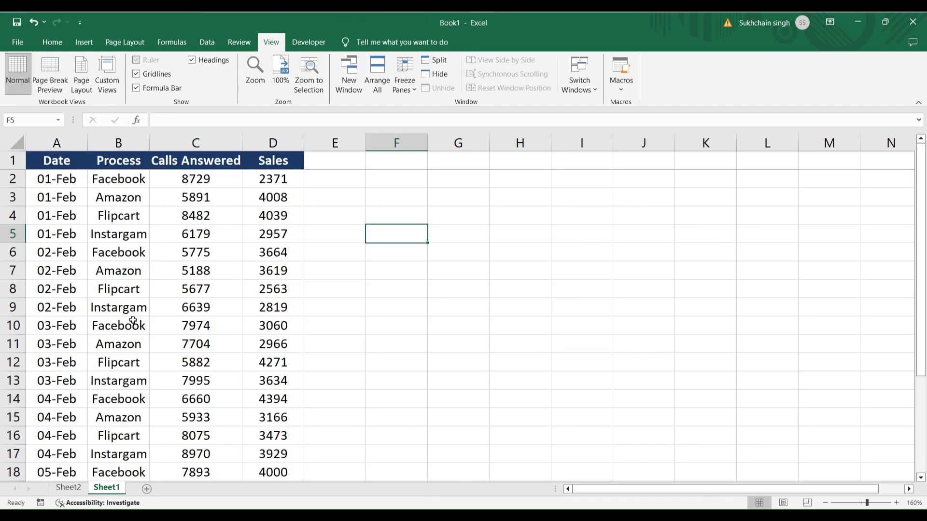
key(ctrl+Left)
key(ctrl+Left)
key(ctrl+Down)
key(Down)
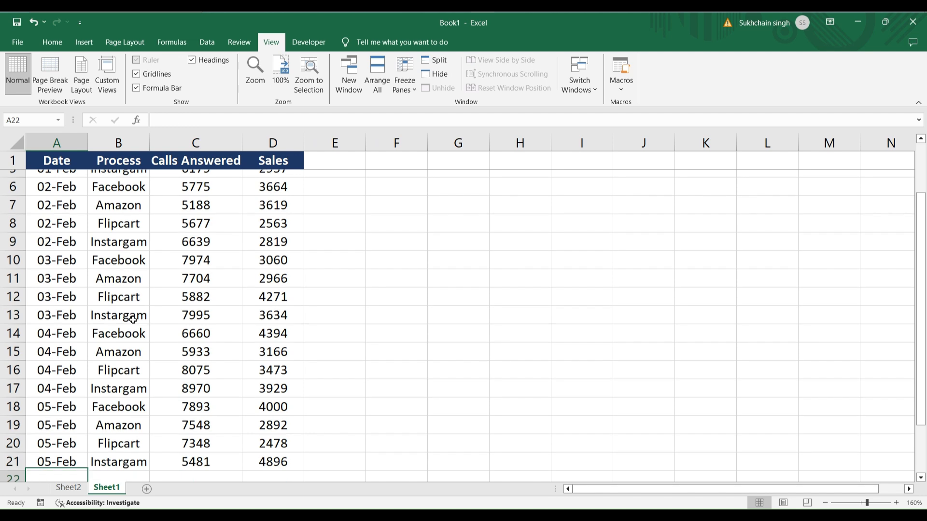
key(Up)
click(69, 488)
click(114, 488)
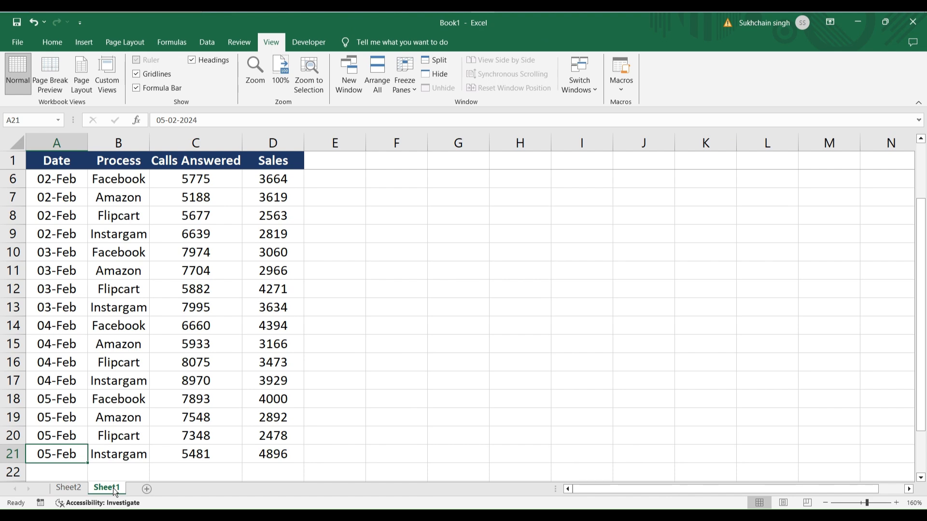
- Refresh the sales PivotTable on Sheet2
click(63, 492)
click(234, 266)
right_click(234, 266)
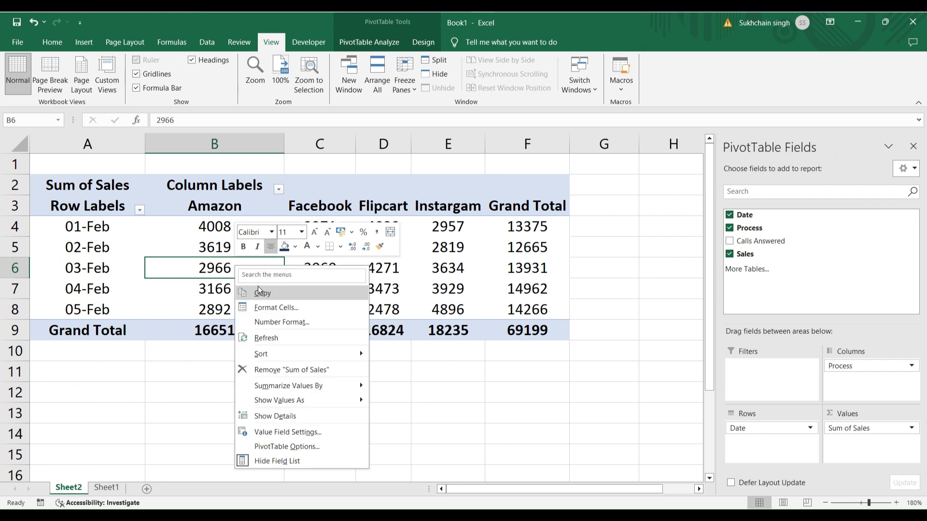
click(272, 338)
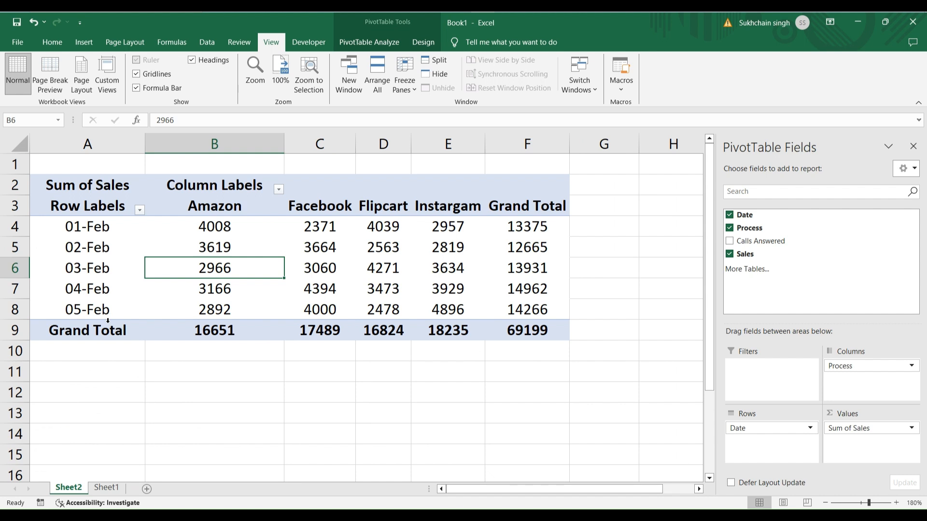
- Check the source range of the sales PivotTable and leave it without making changes
click(304, 291)
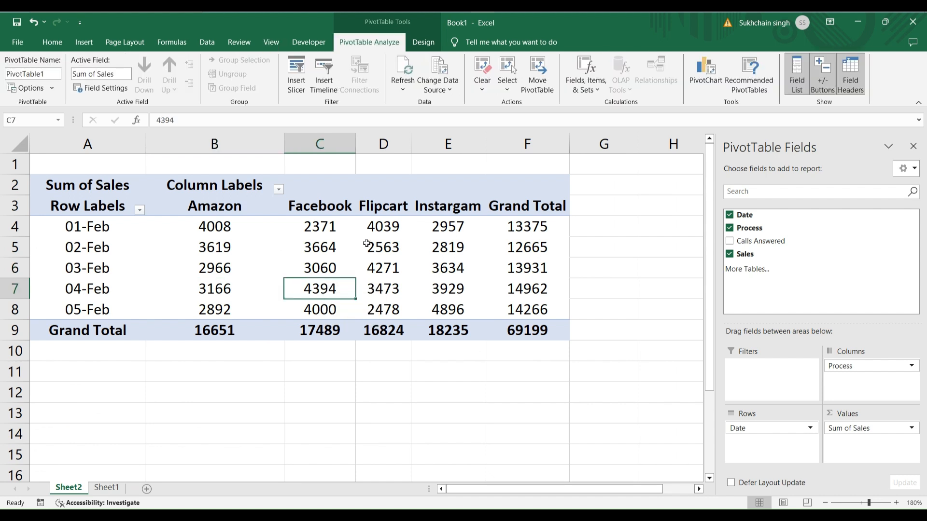
click(445, 67)
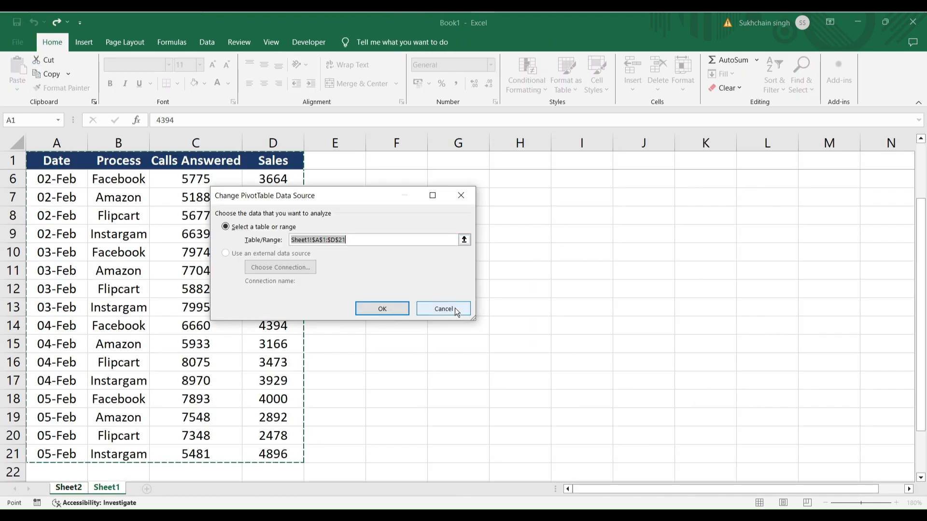
click(455, 310)
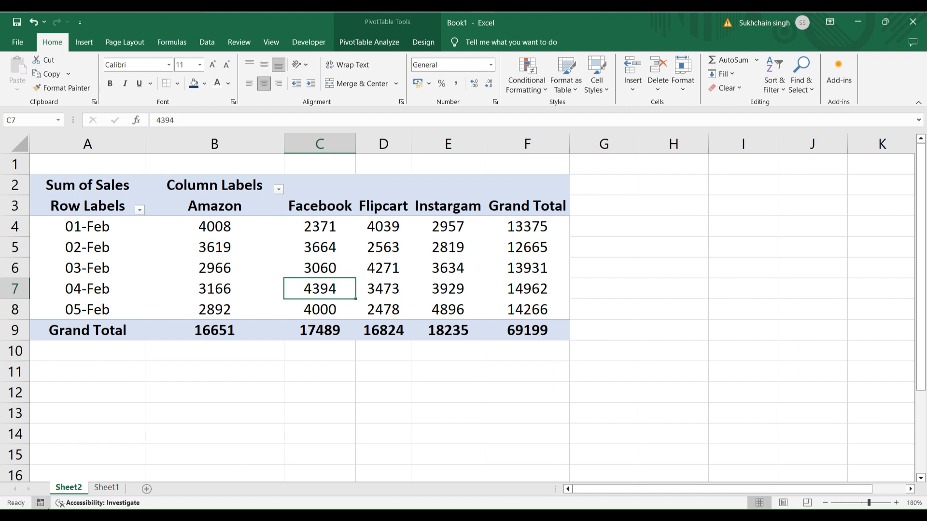
- Duplicate the four 05-Feb rows of Sheet1 (A18:D21) directly below the data, starting at A22
click(112, 489)
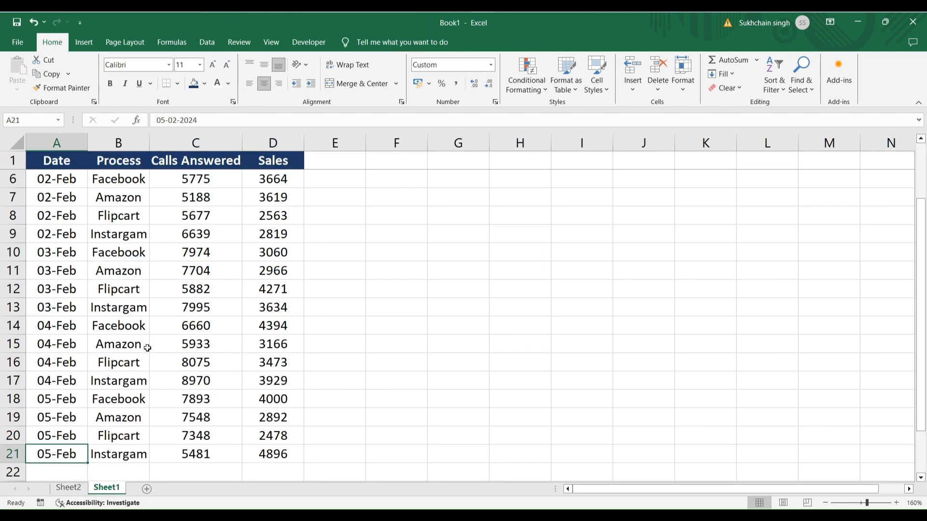
key(Down)
key(Down)
key(Down)
key(Down)
key(Down)
key(Down)
key(Down)
key(Down)
key(Down)
key(Down)
key(Down)
key(Down)
key(Down)
key(Down)
key(Down)
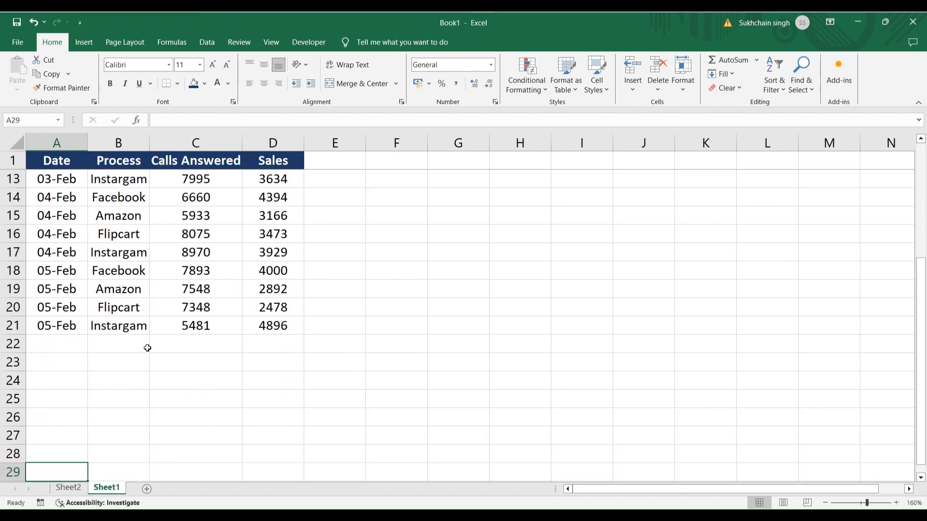
key(ctrl+Up)
key(Down)
scroll(148, 347, up, 1)
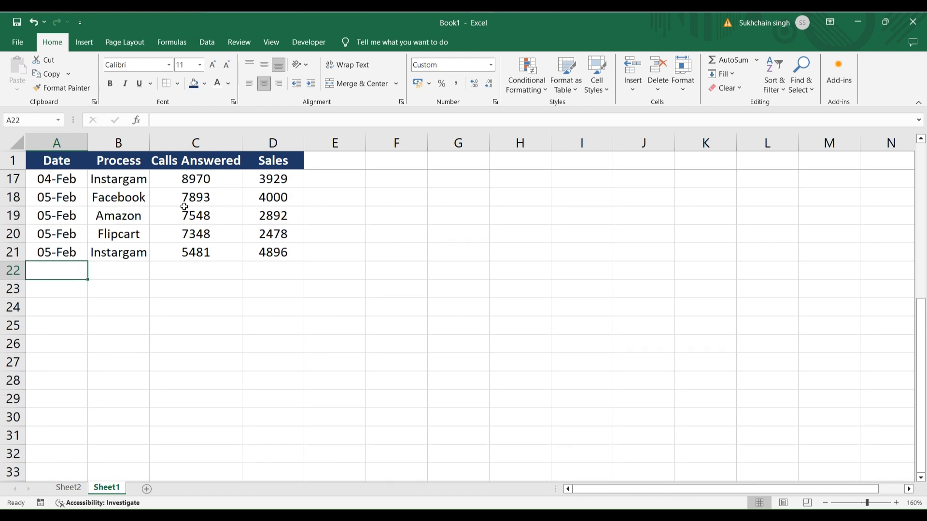
click(72, 198)
key(ctrl+shift+Right)
key(ctrl+shift+Down)
key(ctrl+c)
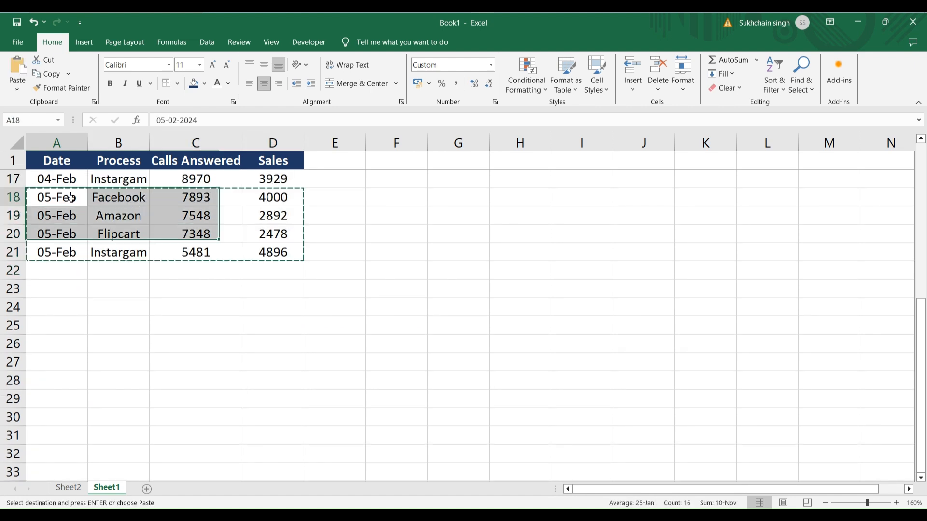
key(ctrl+Down)
key(Down)
key(ctrl+v)
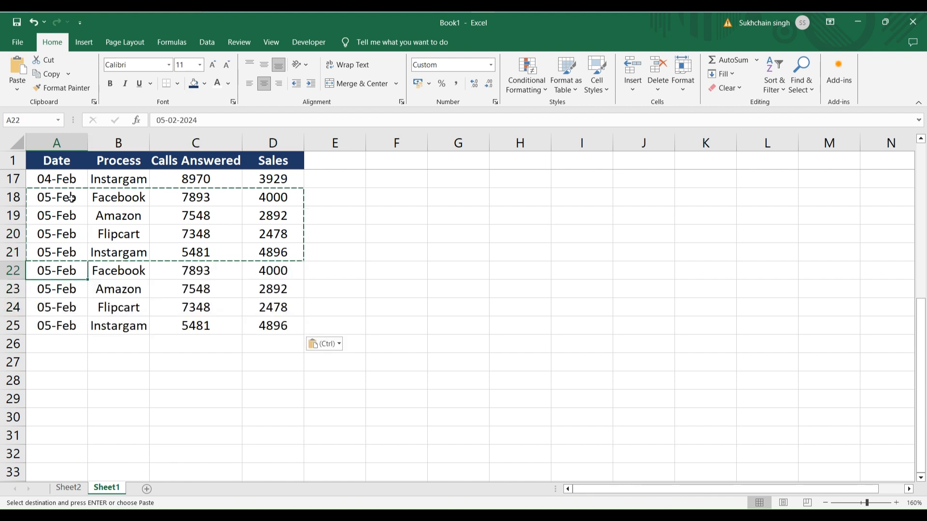
- Set the dates of the four pasted rows in A22:A25 to 6-Feb in one entry
key(ctrl+shift+Down)
text(6-Feb)
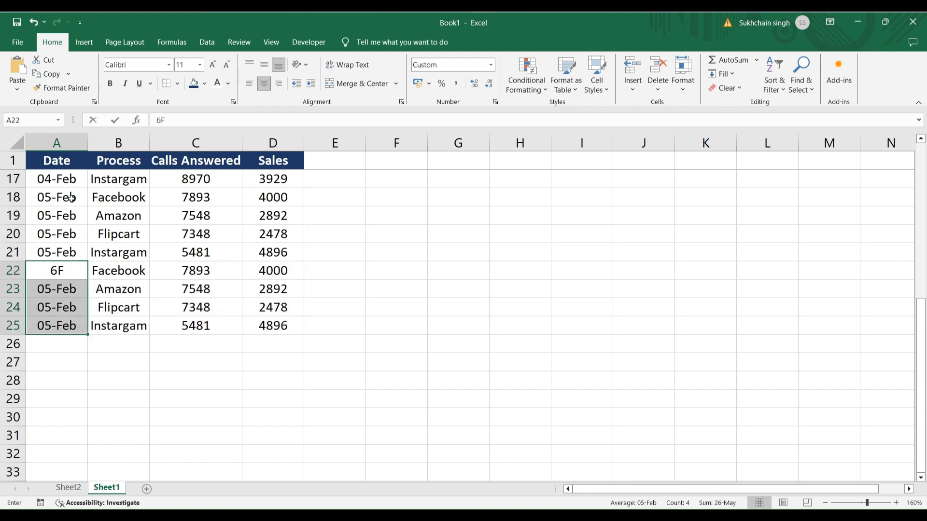
key(ctrl+Return)
key(Right)
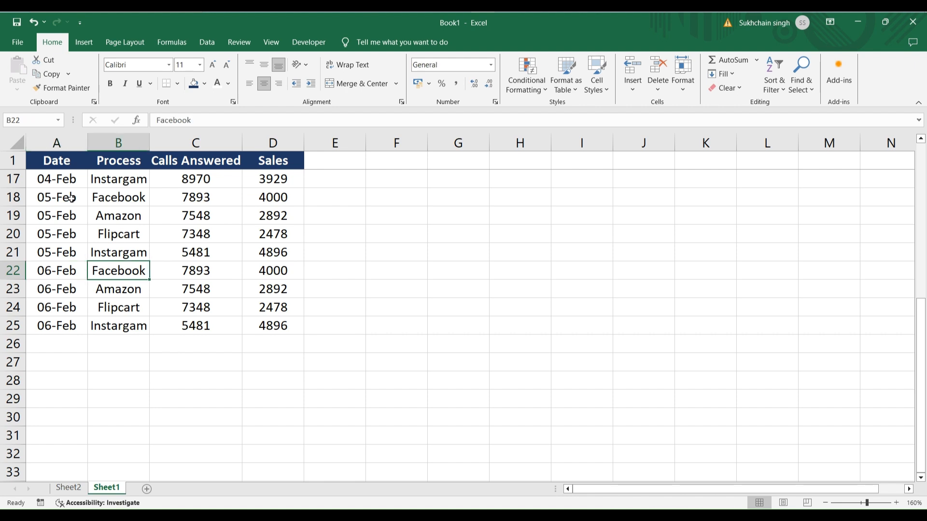
key(Right)
key(Left)
key(Left)
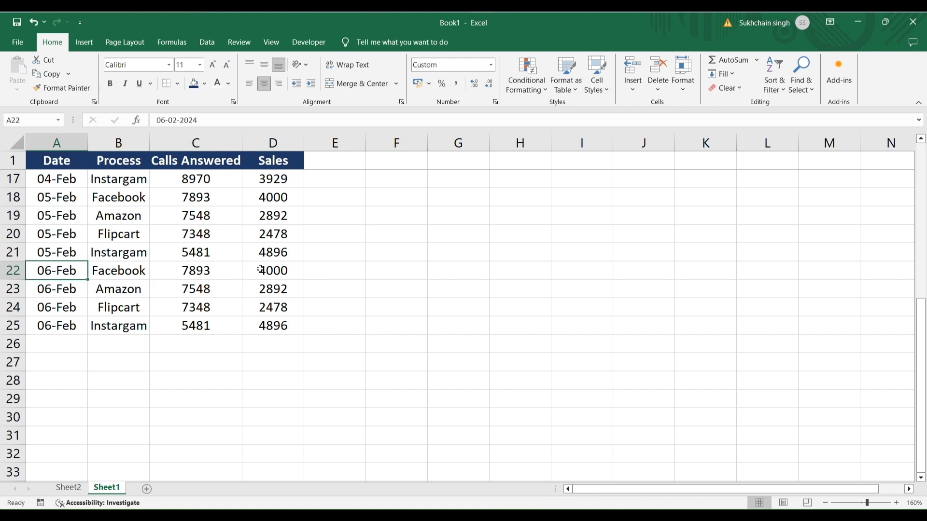
key(ctrl+Up)
key(Down)
key(Down)
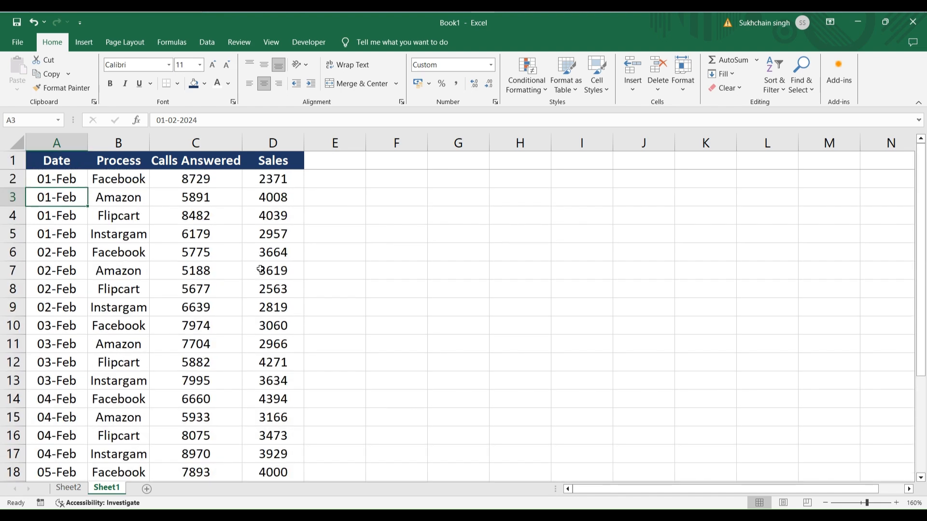
- Refresh the PivotTable on Sheet2 to test whether it picks up the added 06-Feb rows
click(70, 489)
click(232, 225)
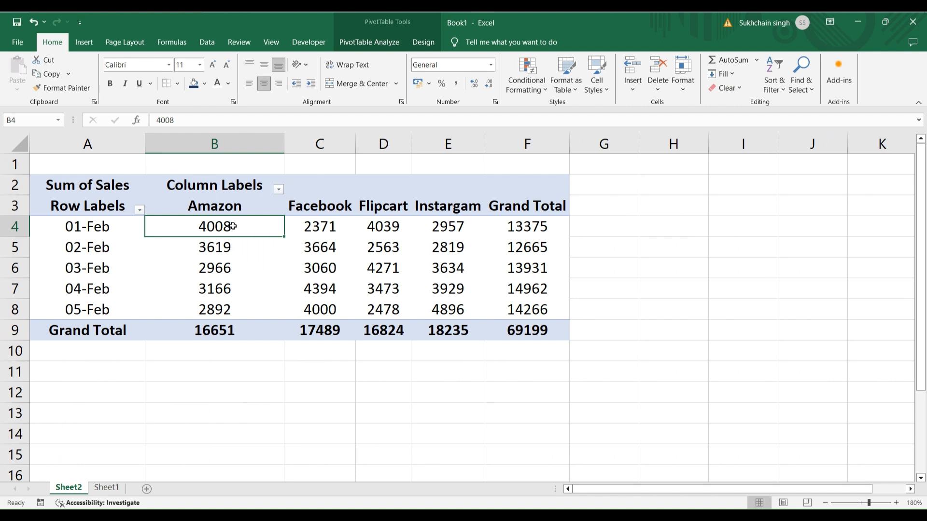
right_click(232, 226)
click(262, 300)
- Start a new defined name from the Name Manager on Sheet1, naming it Raw and keeping the Workbook scope
click(106, 487)
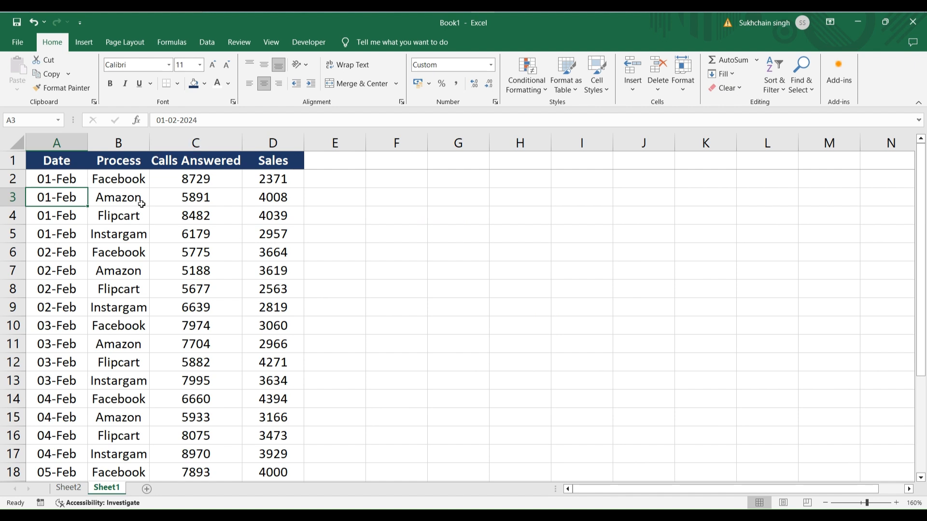
click(169, 43)
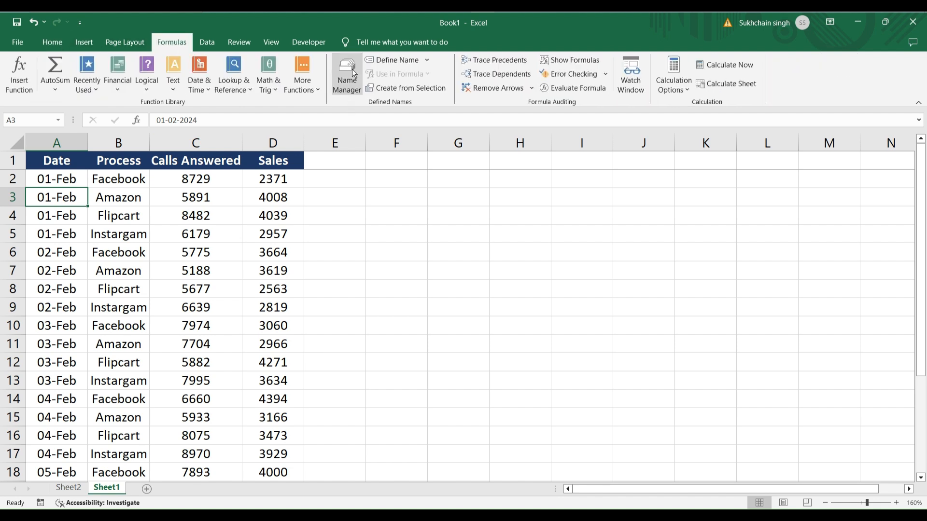
click(351, 68)
drag(348, 133, 298, 125)
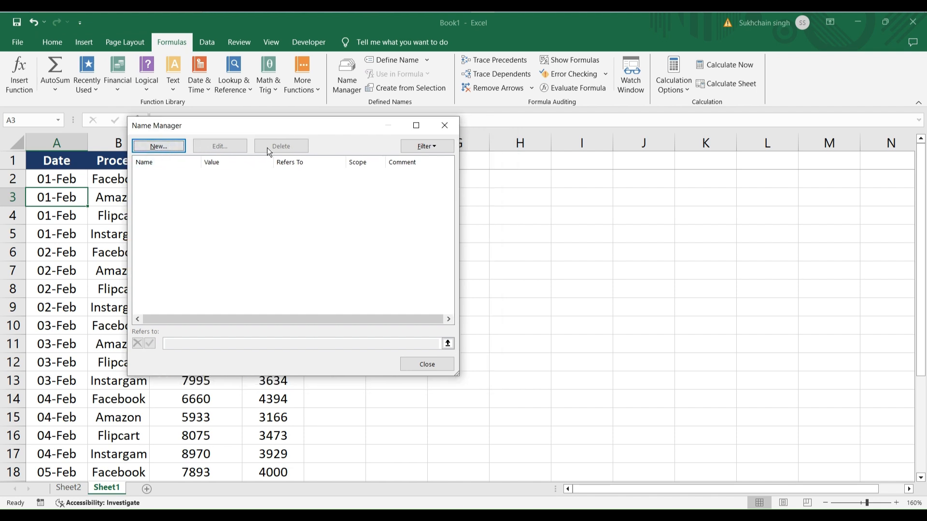
click(174, 149)
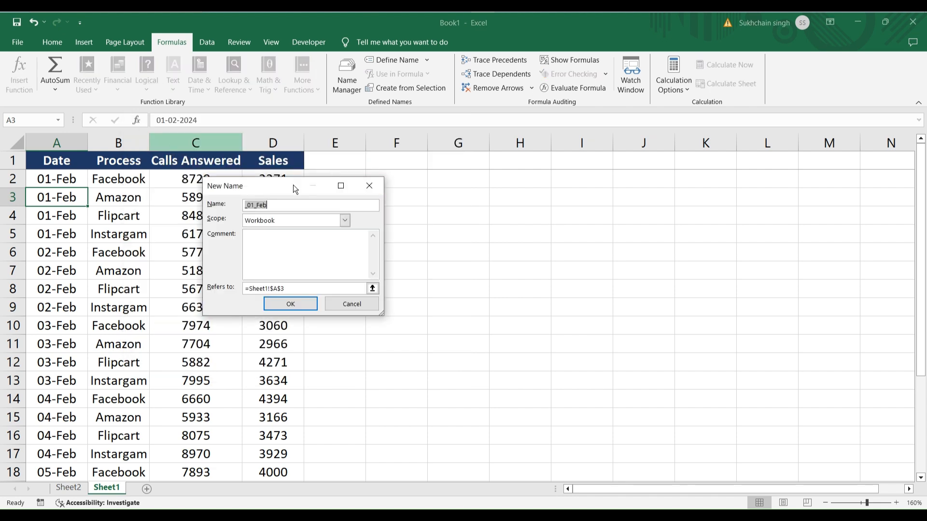
drag(294, 187, 228, 172)
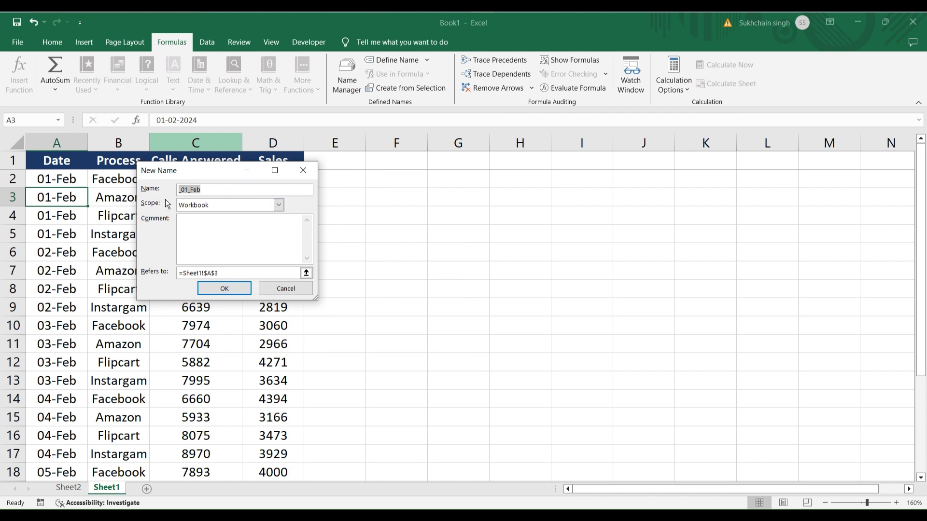
click(210, 190)
key(BackSpace)
key(BackSpace)
key(BackSpace)
key(BackSpace)
key(BackSpace)
key(BackSpace)
key(BackSpace)
text(Raw)
click(279, 205)
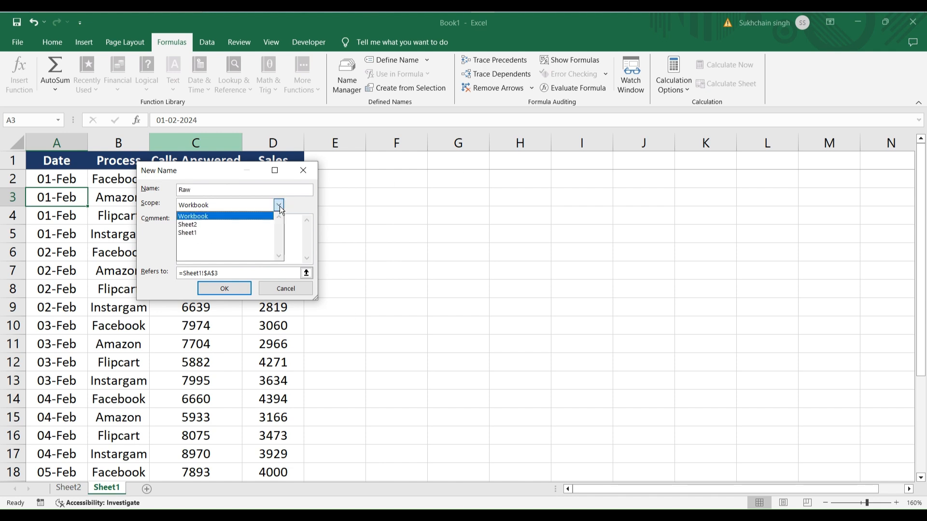
click(280, 207)
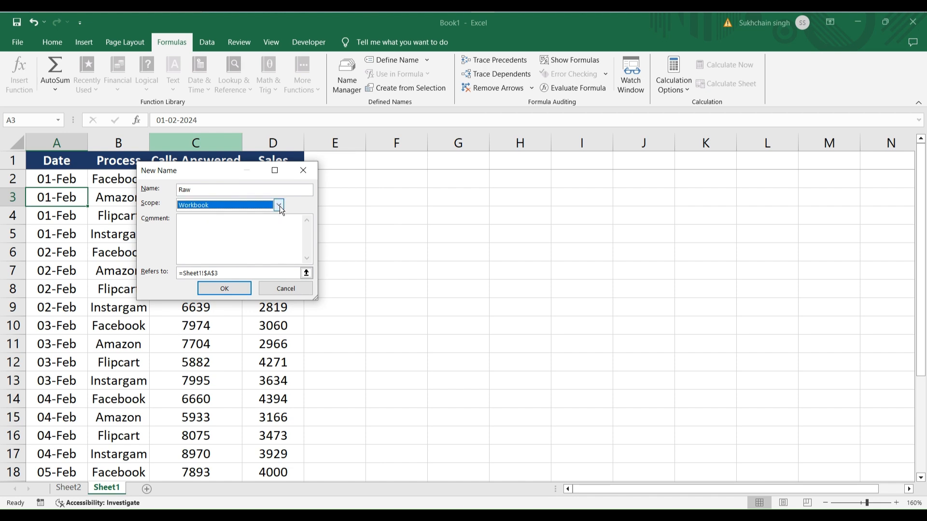
- Replace the reference of the name Raw with the start of an OFFSET formula anchored at Sheet1!$A$1
click(223, 273)
key(ctrl+a)
key(BackSpace)
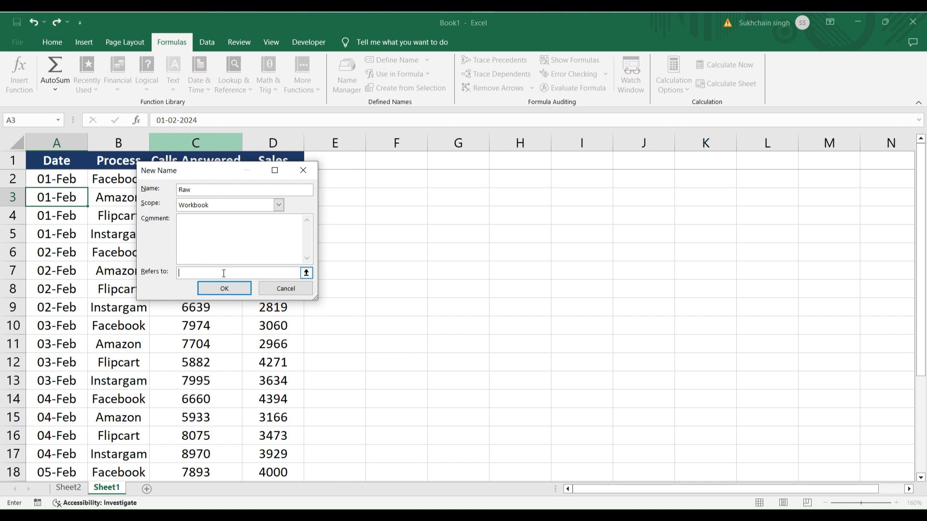
text(=)
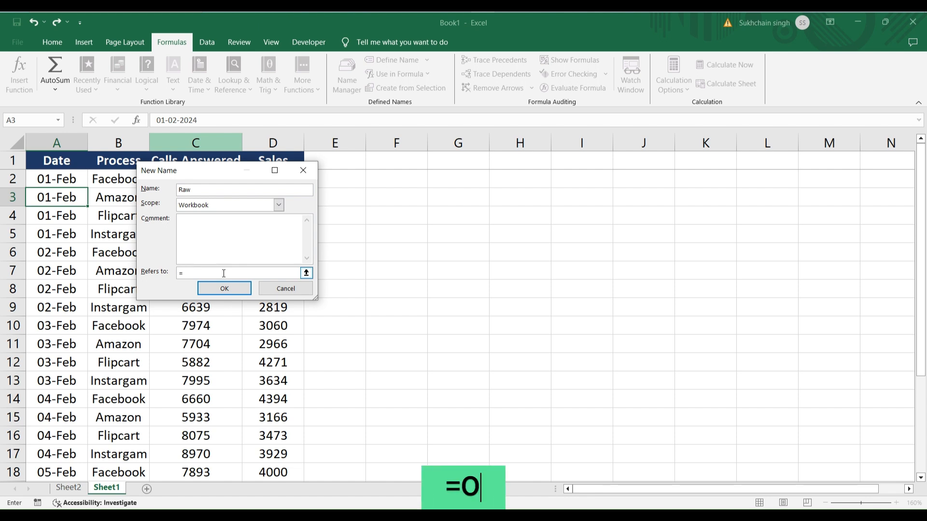
text(offset)
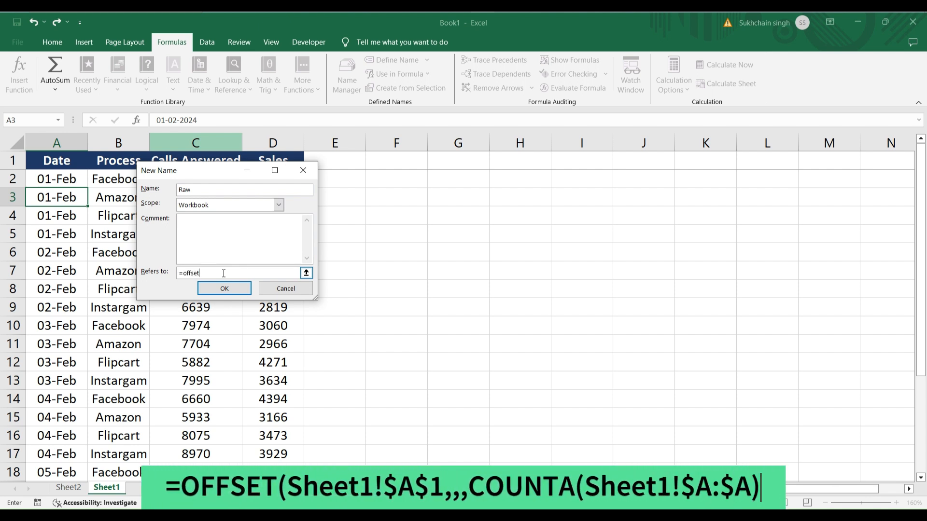
text(()
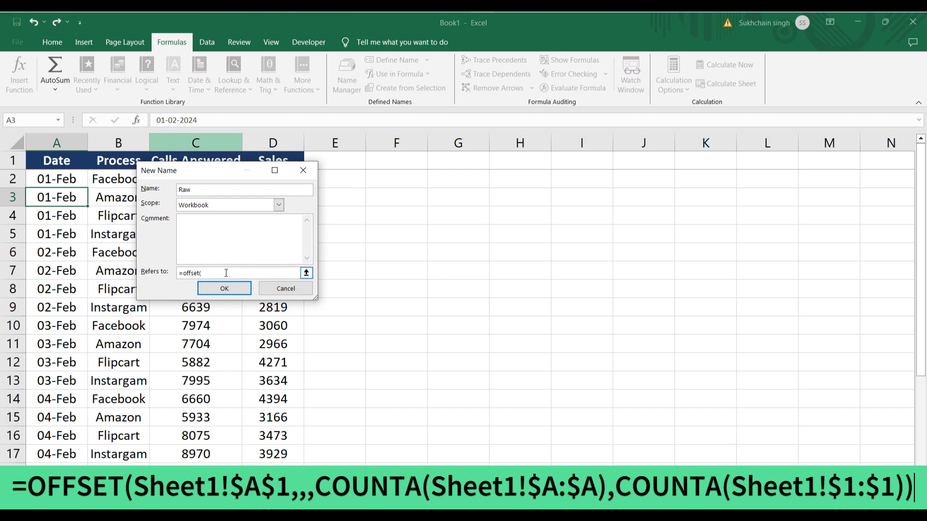
drag(190, 171, 395, 201)
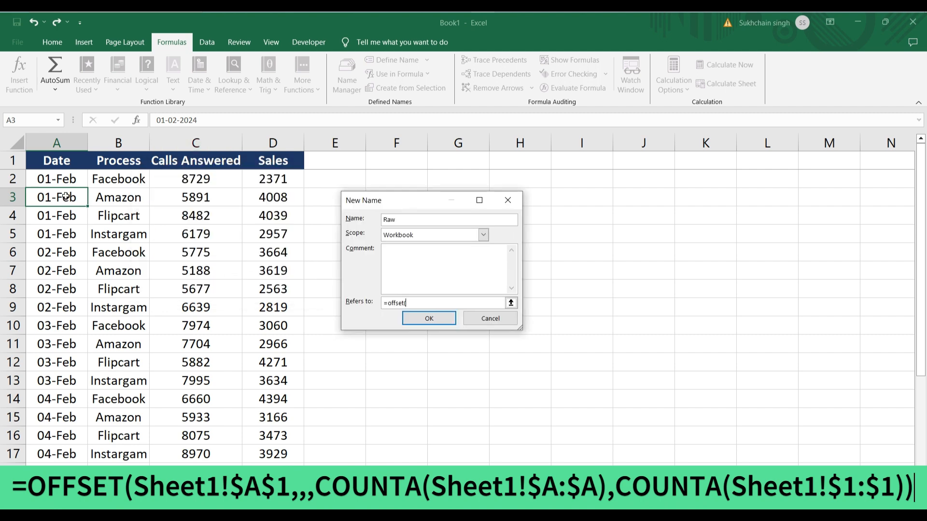
click(43, 160)
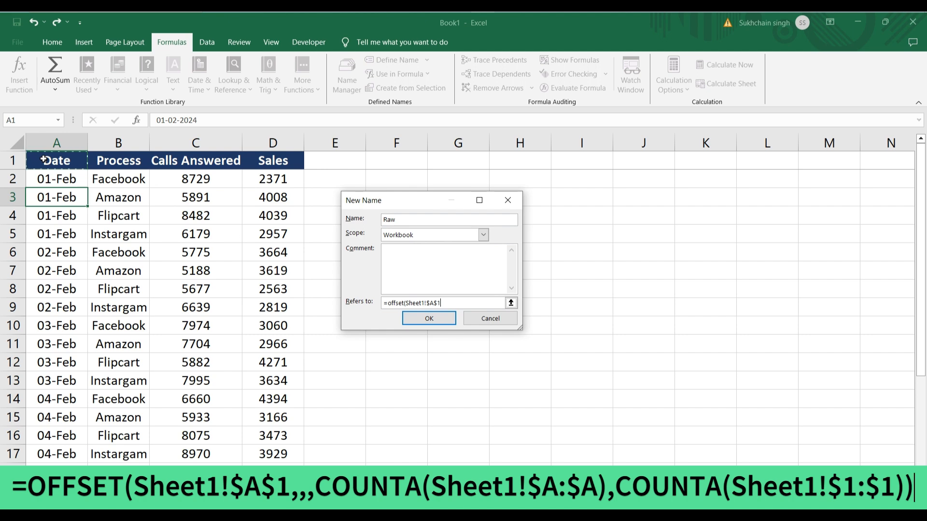
- Continue the Raw reference with omitted row and column offsets and a height of Counta(Sheet1!$A:$A)
text(,,,)
text(Counta()
click(59, 139)
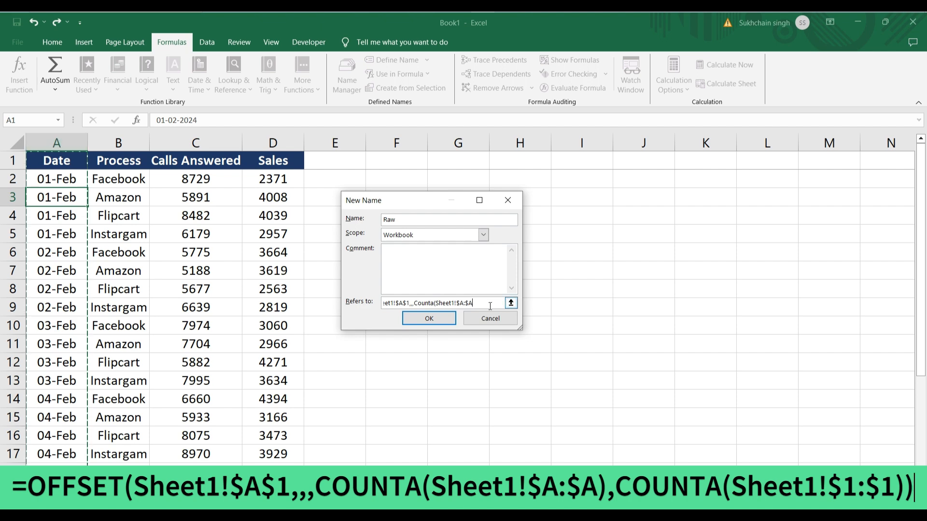
text())
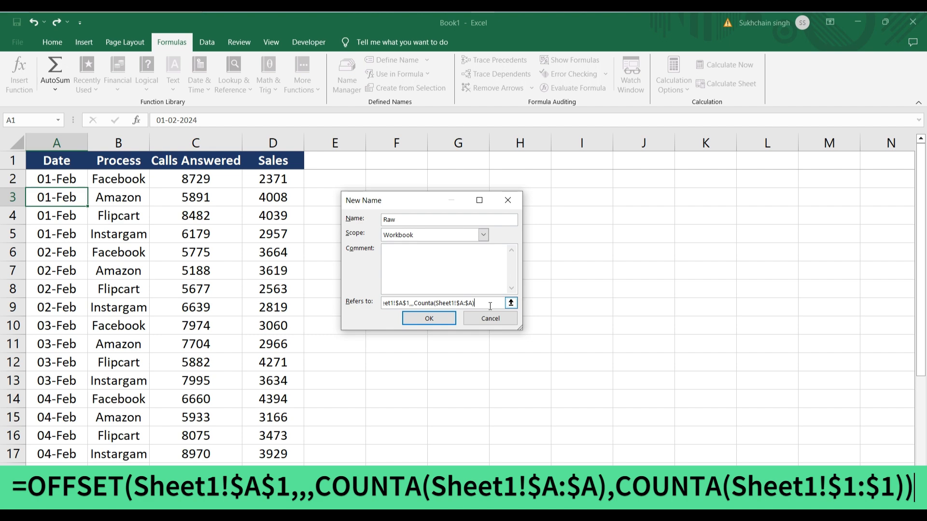
- Add the width Counta(Sheet1!$1:$1) to complete the OFFSET formula, then save the name Raw and leave the Name Manager
text(,Counta()
click(6, 161)
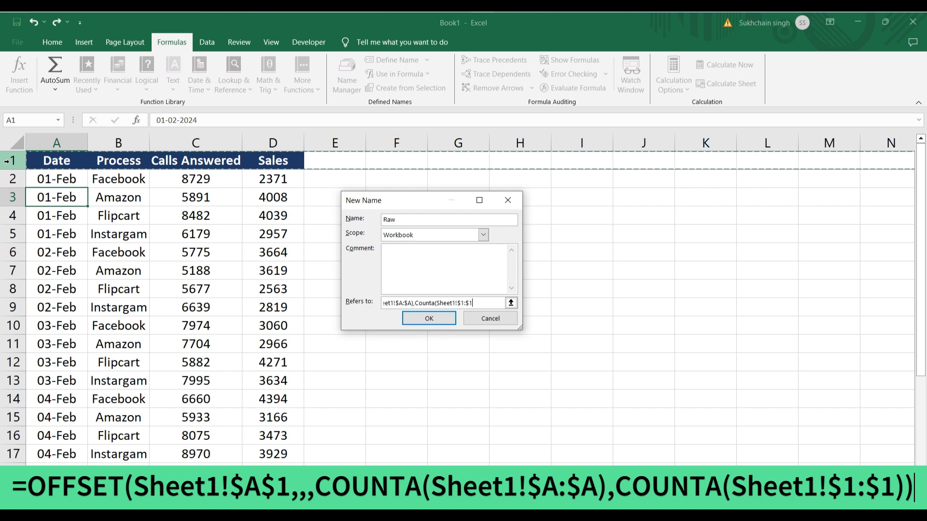
text())
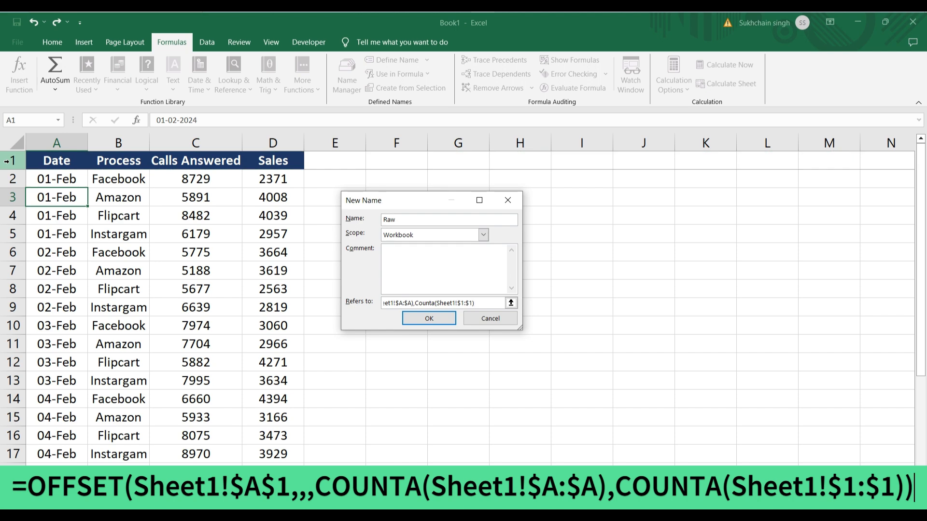
text())
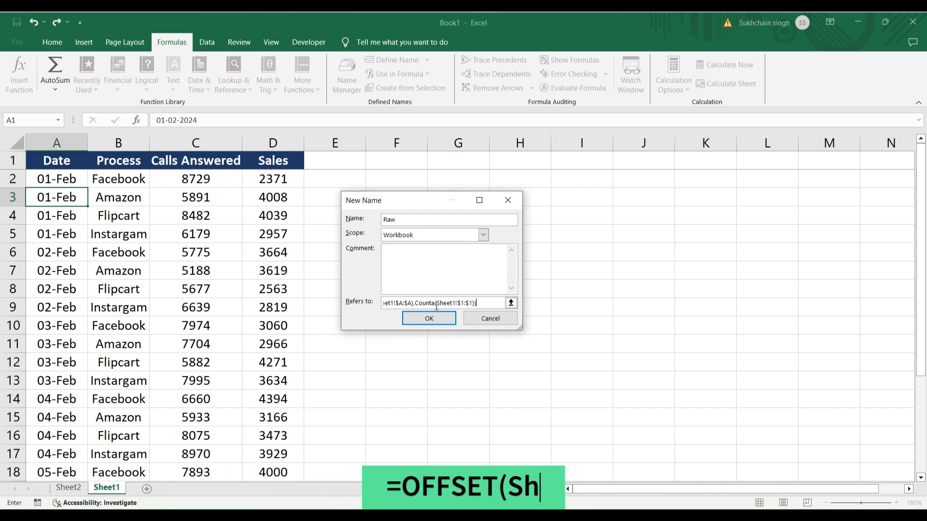
click(429, 319)
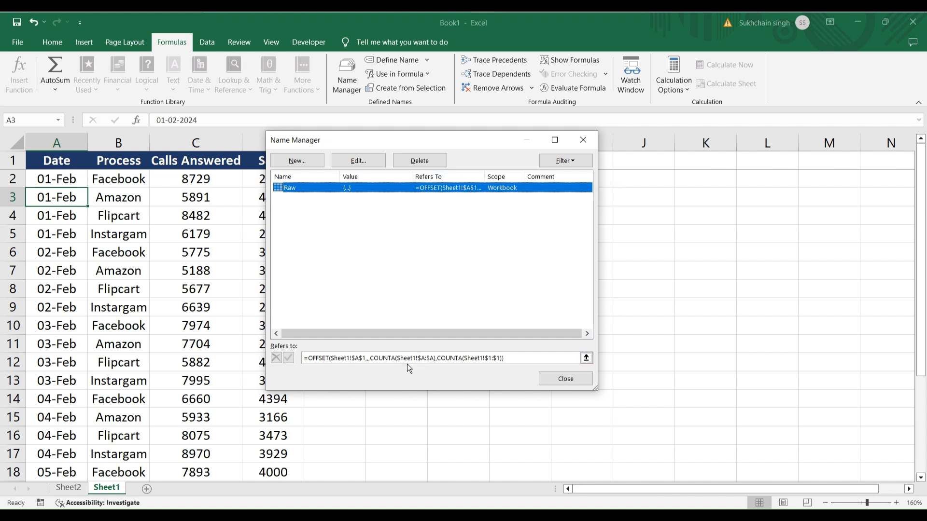
click(561, 381)
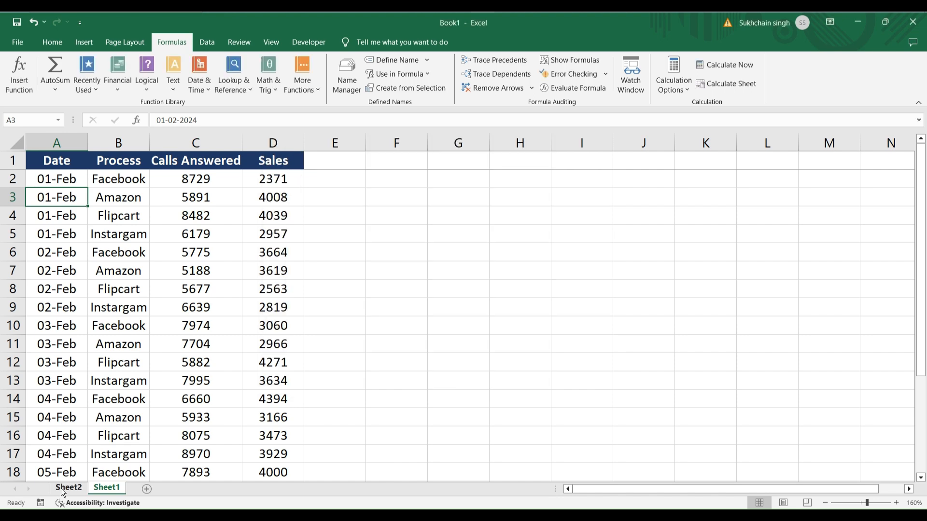
- Change the data source of the PivotTable on Sheet2 to the named range Raw and check its 05-Feb and 06-Feb rows
click(63, 489)
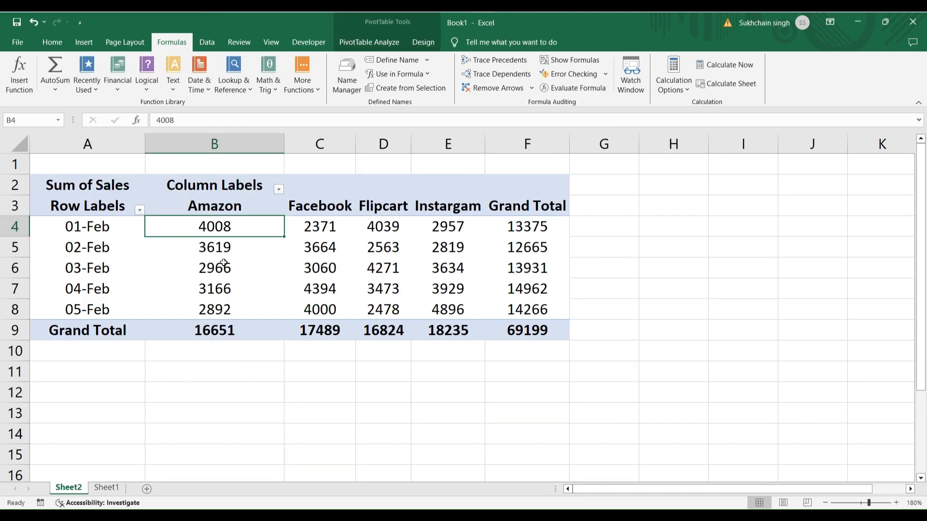
click(224, 264)
mouse_move(224, 263)
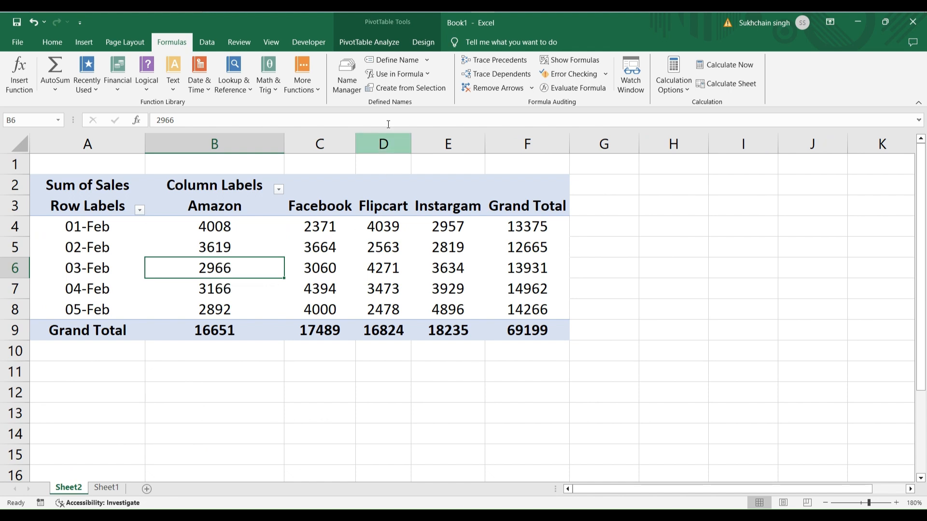
click(207, 227)
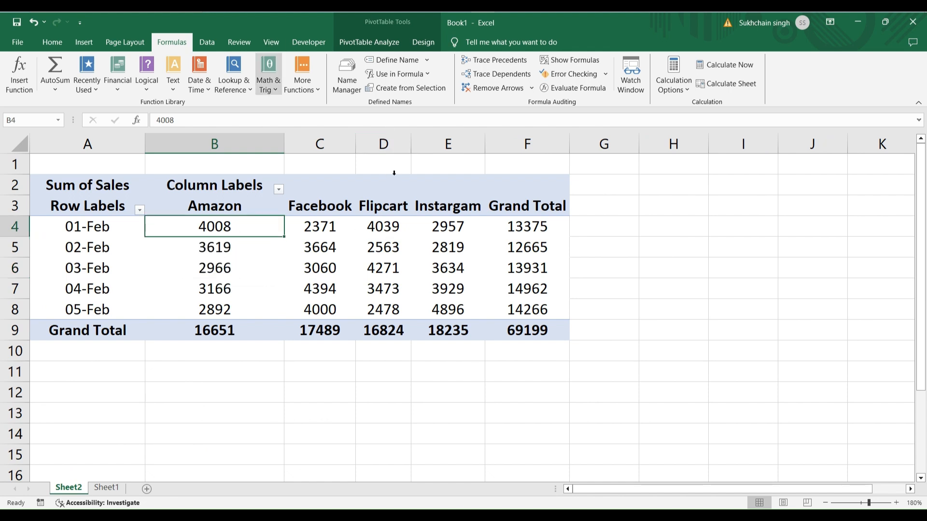
click(363, 42)
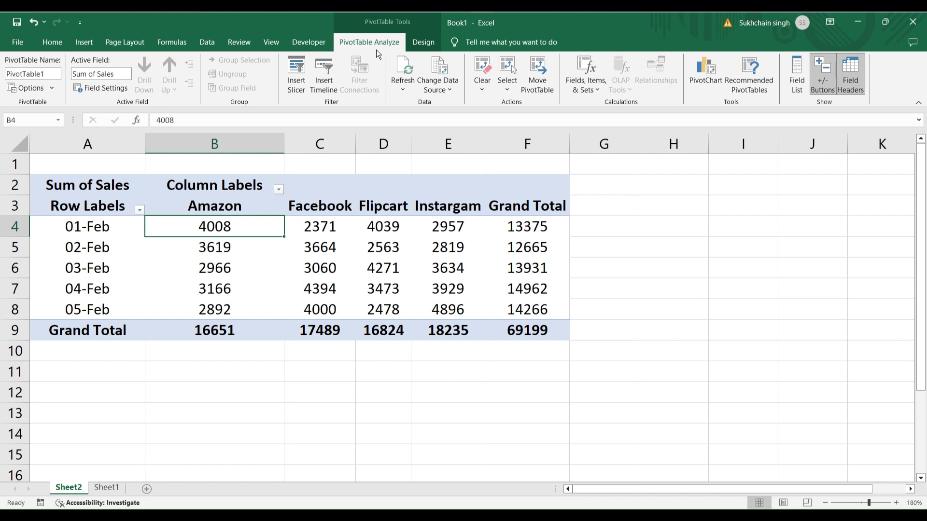
click(444, 68)
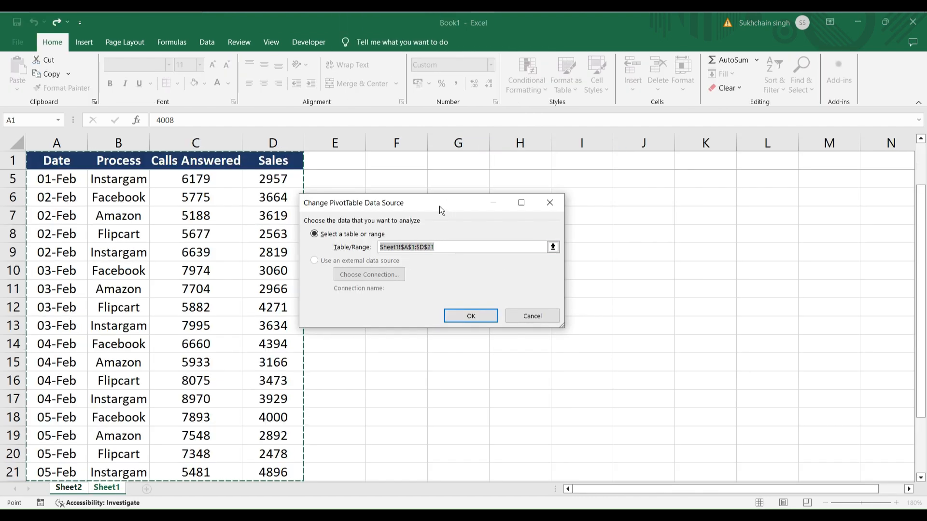
drag(440, 207, 279, 179)
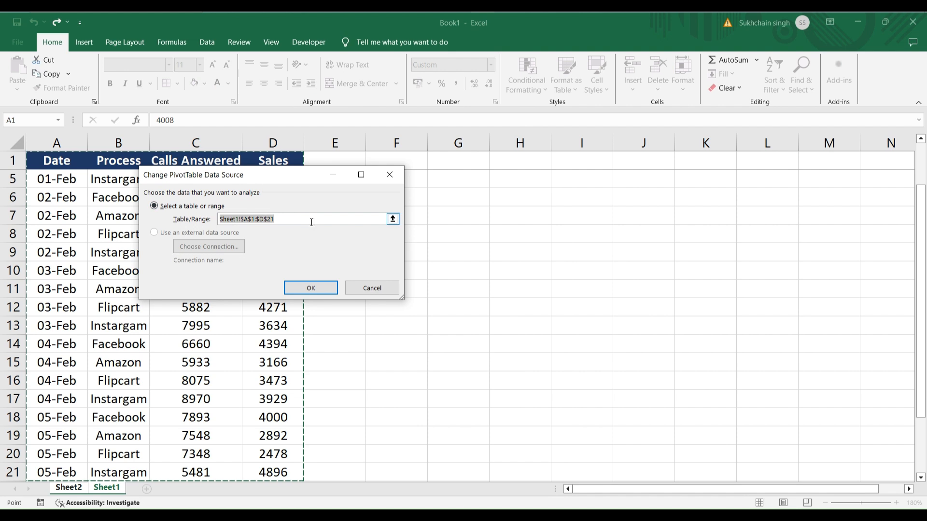
key(BackSpace)
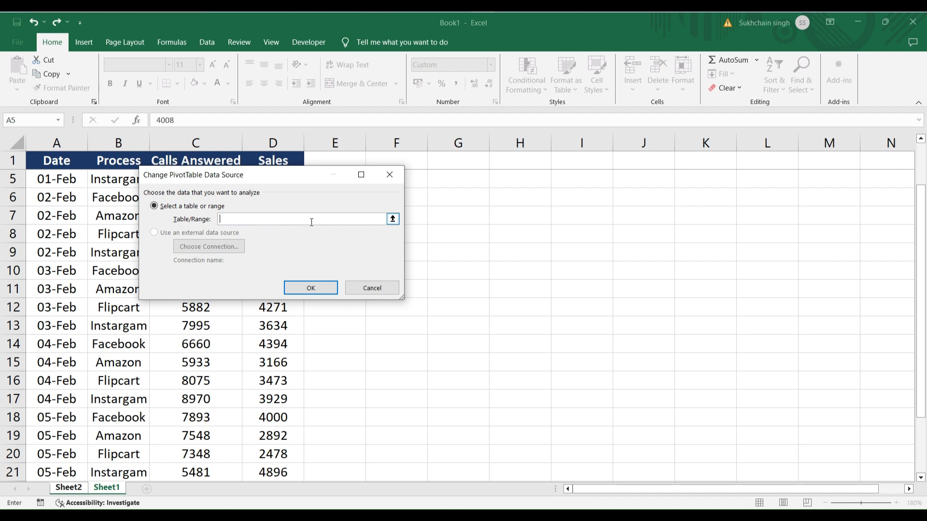
text(Raw)
click(329, 287)
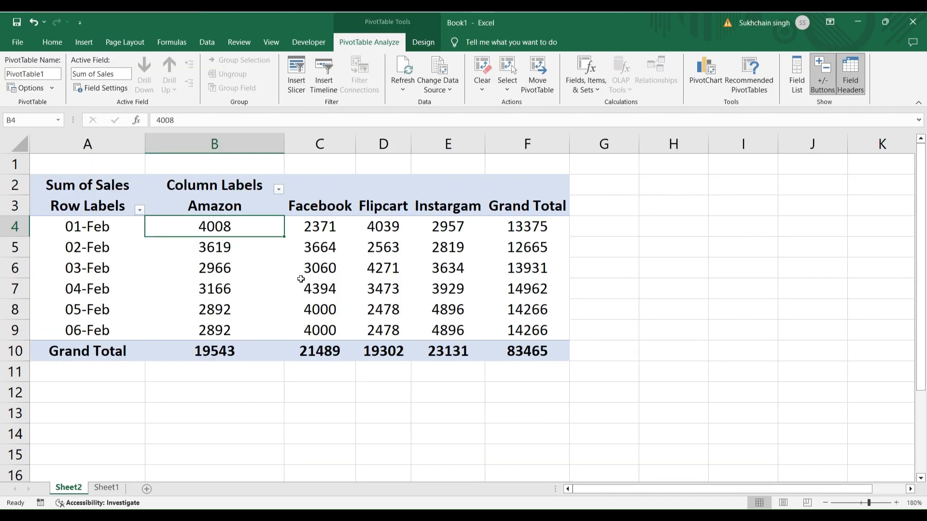
click(94, 314)
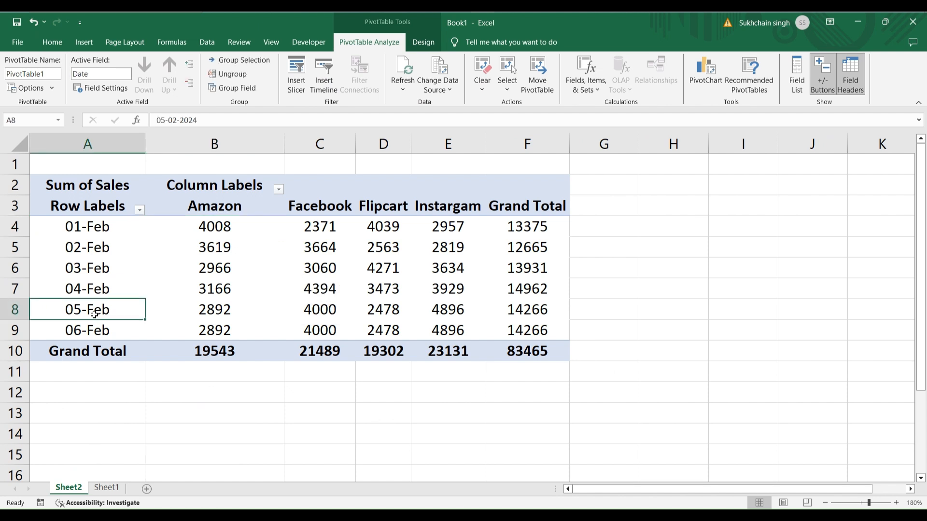
click(168, 312)
click(103, 333)
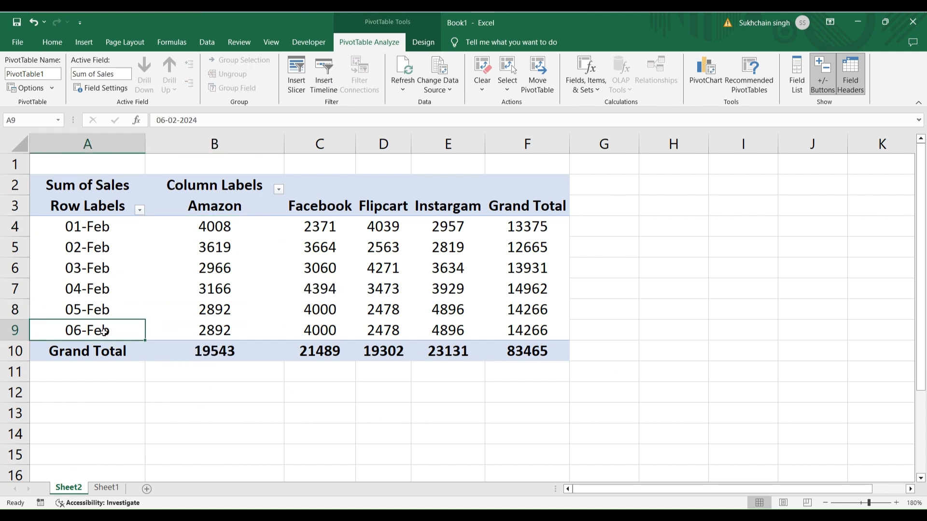
click(225, 336)
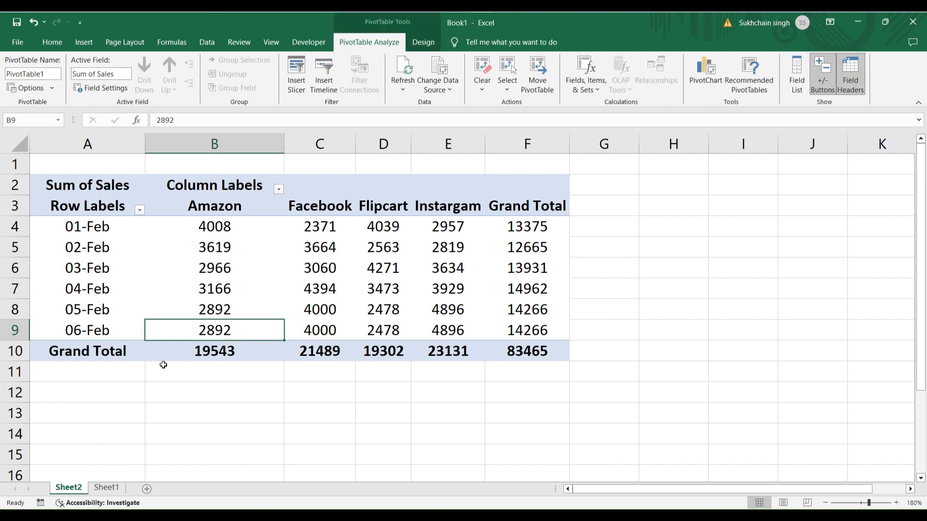
- Copy the four 06-Feb rows in A22:D25 on Sheet1
click(111, 488)
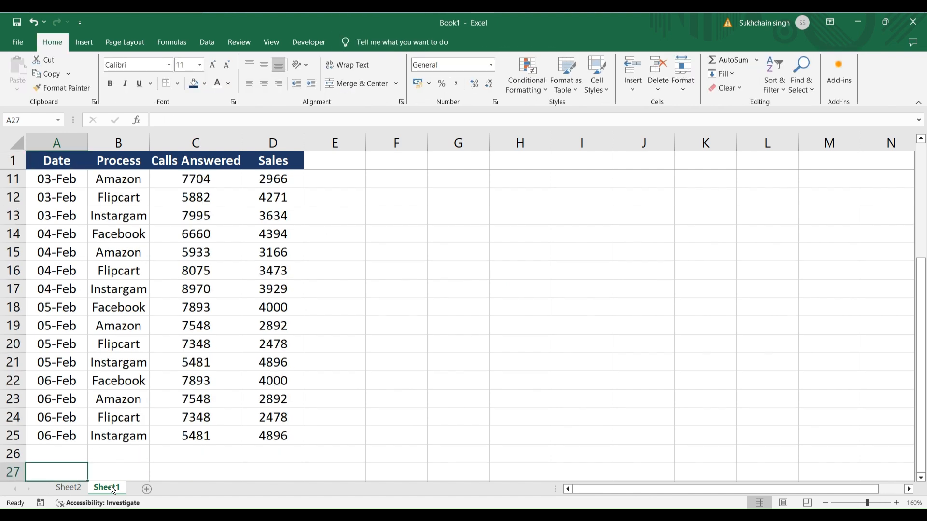
key(Up)
key(Up)
key(Up)
key(Up)
key(Up)
key(Up)
key(Up)
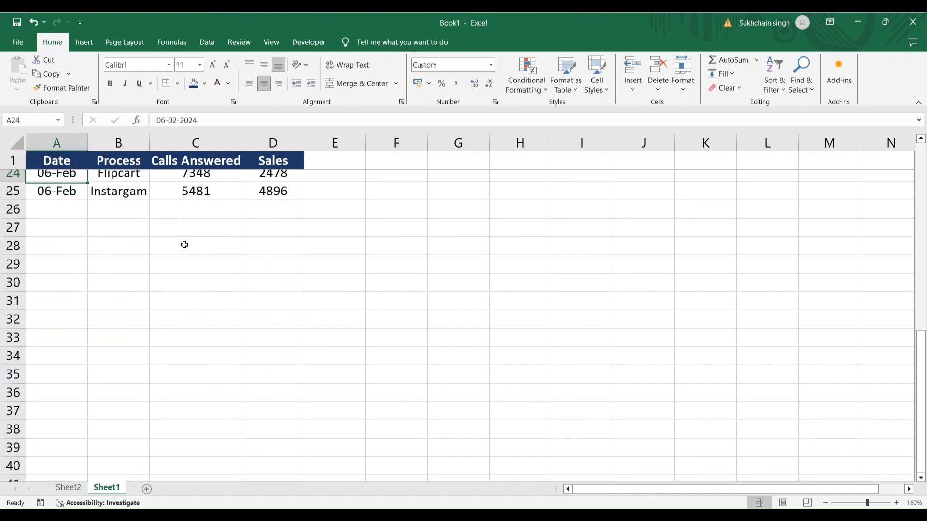
key(Up)
key(Up)
key(Down)
key(Down)
key(Down)
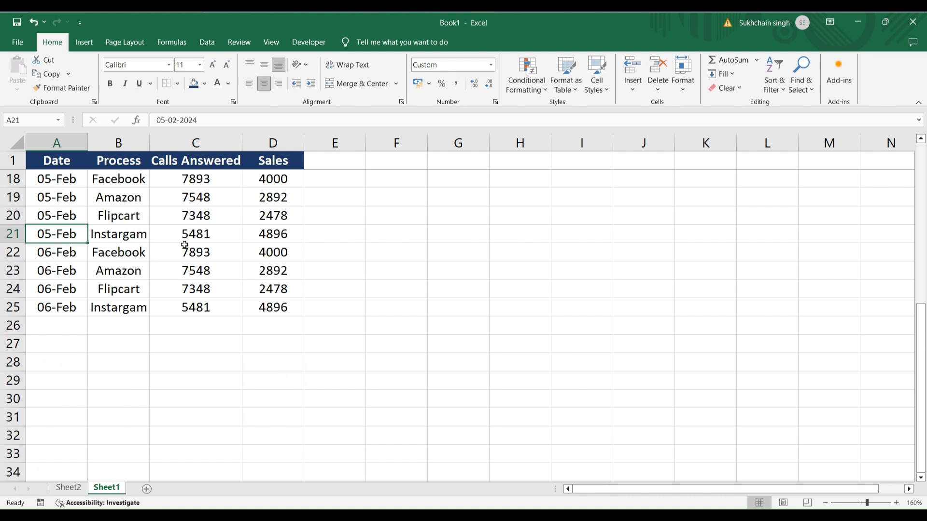
key(Down)
key(shift+Down)
key(shift+Down)
key(shift+Down)
key(shift+Right)
key(shift+Right)
key(shift+Right)
key(ctrl+c)
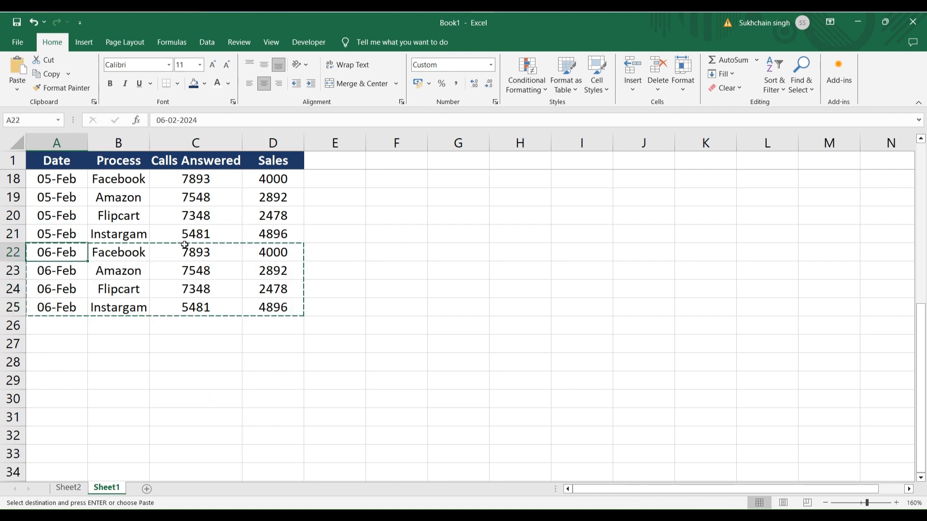
- Paste the copied rows as values only into A26:D29, directly below the existing data
key(Down)
key(Down)
key(Down)
key(Down)
key(ctrl+v)
key(shift+Left)
key(shift+Left)
key(shift+Left)
key(ctrl)
key(Escape)
key(ctrl)
key(v)
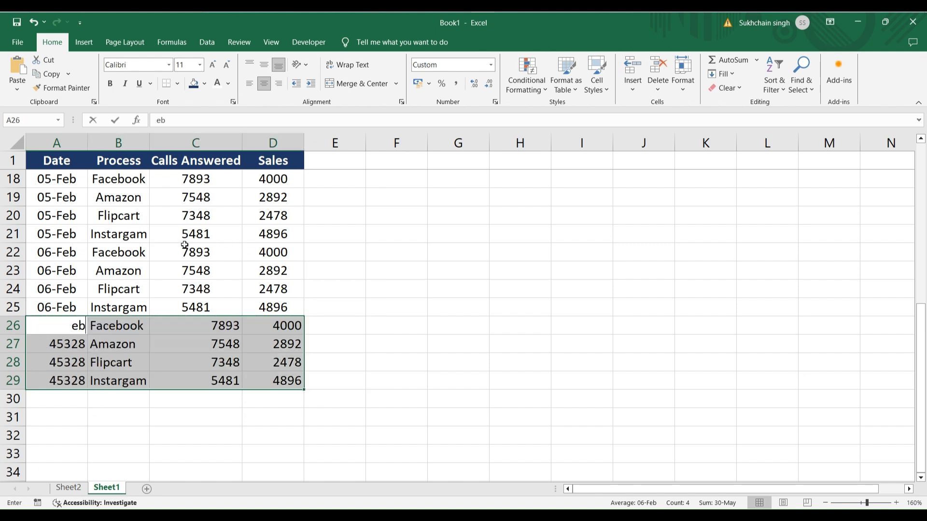
- Set the dates of the pasted rows in A26:A29 to 07-Feb in one entry
key(shift+Left)
key(shift+Left)
key(shift+Left)
text(7-Fe)
text(b)
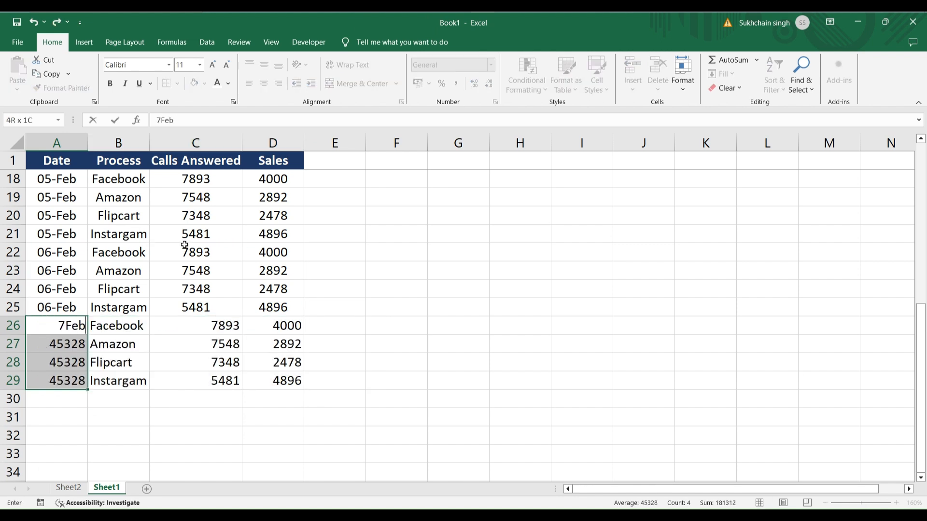
key(ctrl+Return)
key(Up)
key(Down)
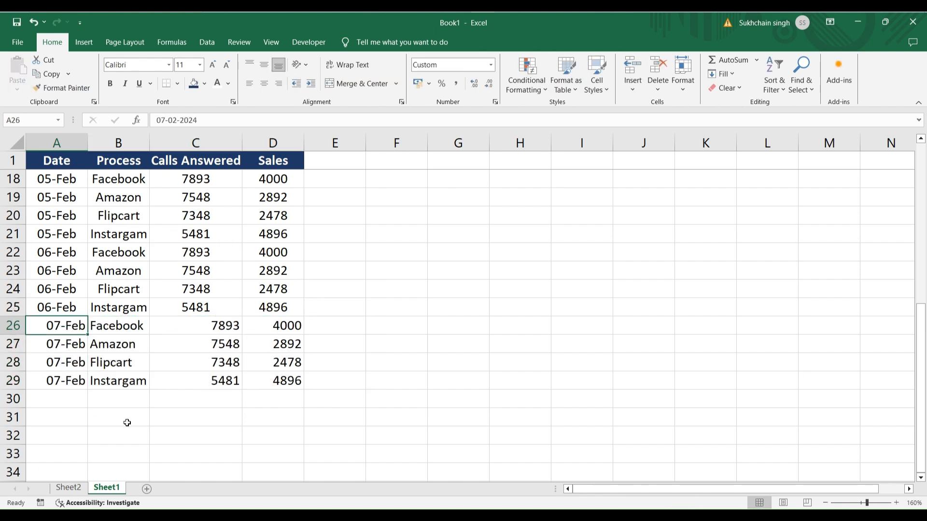
- Refresh the PivotTable on Sheet2 and check it for the 07-Feb row
click(69, 488)
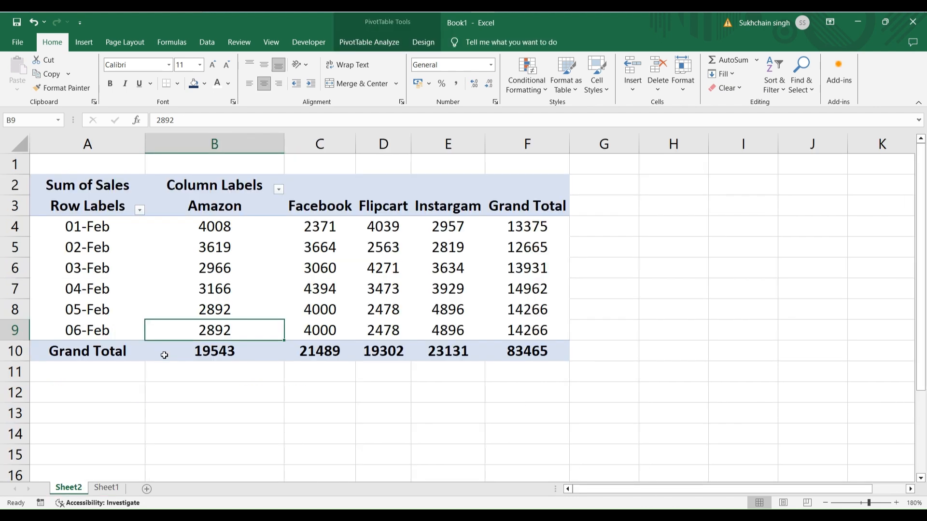
click(219, 241)
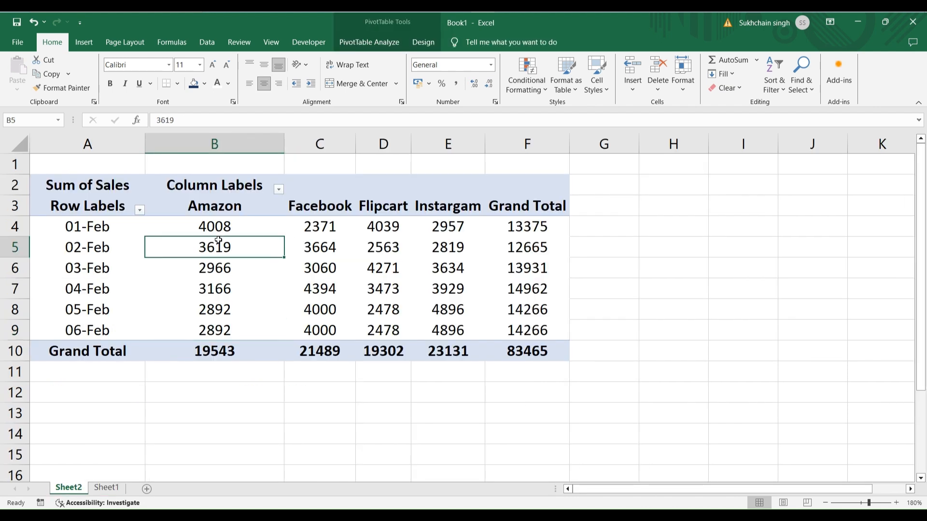
right_click(138, 249)
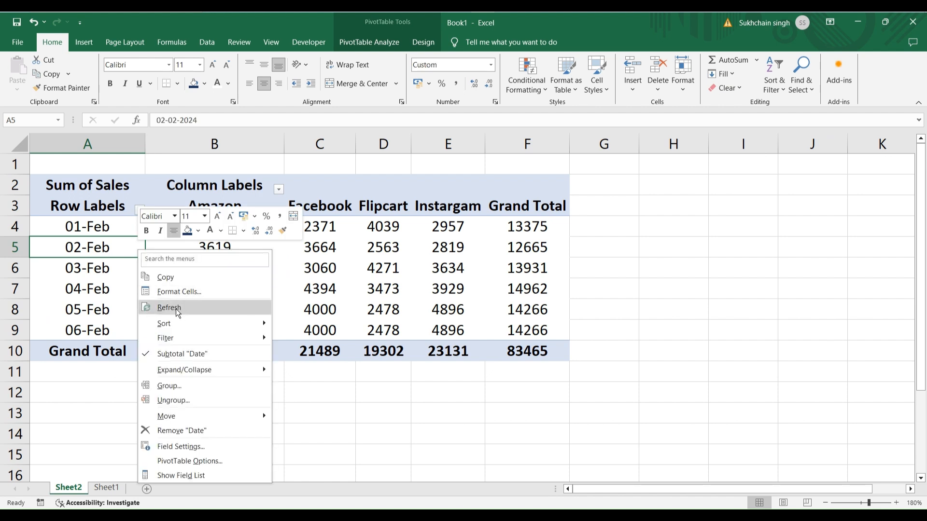
click(178, 308)
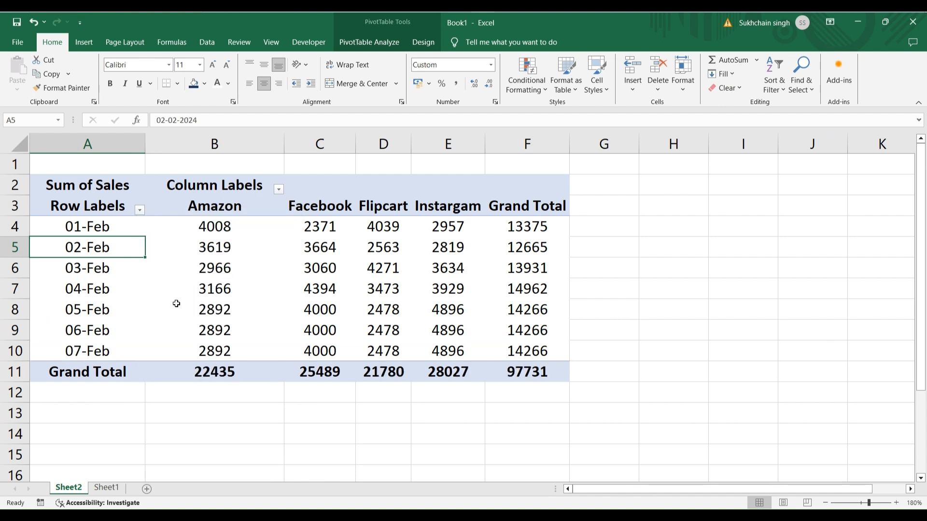
key(Down)
key(Down)
key(Down)
key(Down)
key(Down)
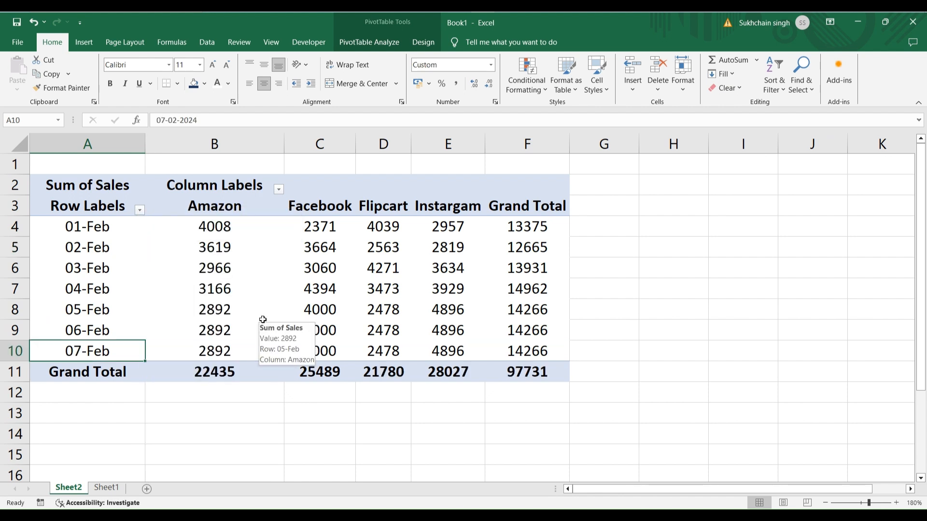
click(263, 321)
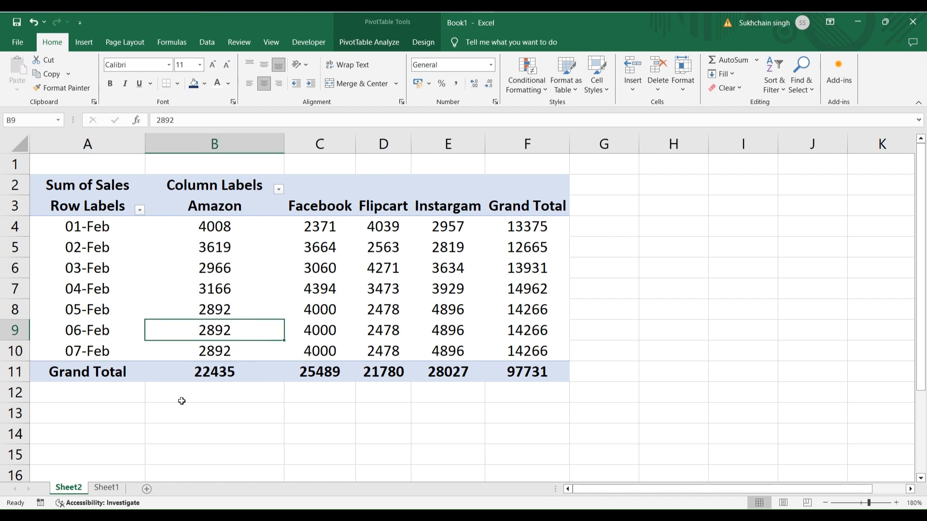
- Copy the four 07-Feb rows in A26:D29 on Sheet1 and paste them directly below, starting at A30
click(107, 490)
key(ctrl+Down)
key(Up)
key(Up)
key(Up)
key(Up)
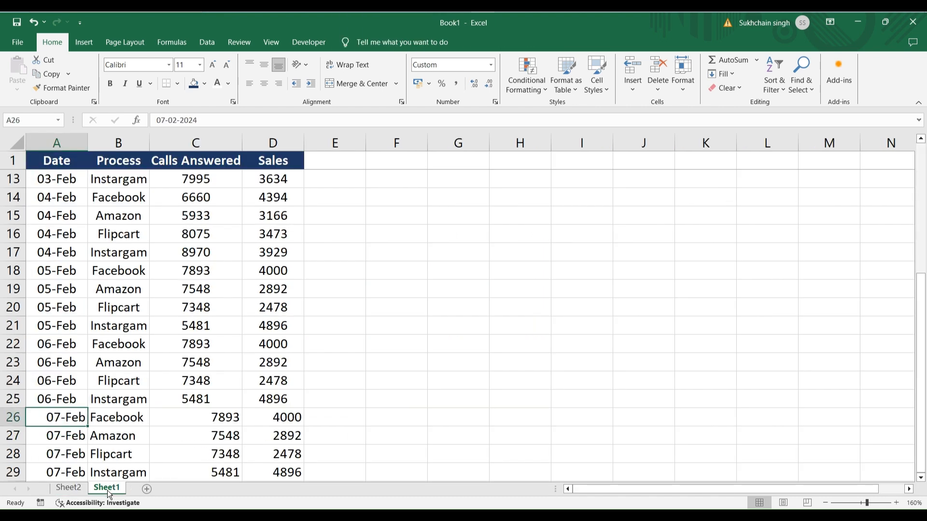
key(ctrl+shift+Right)
key(Down)
key(ctrl+shift+Right)
key(ctrl+shift+Down)
key(ctrl+c)
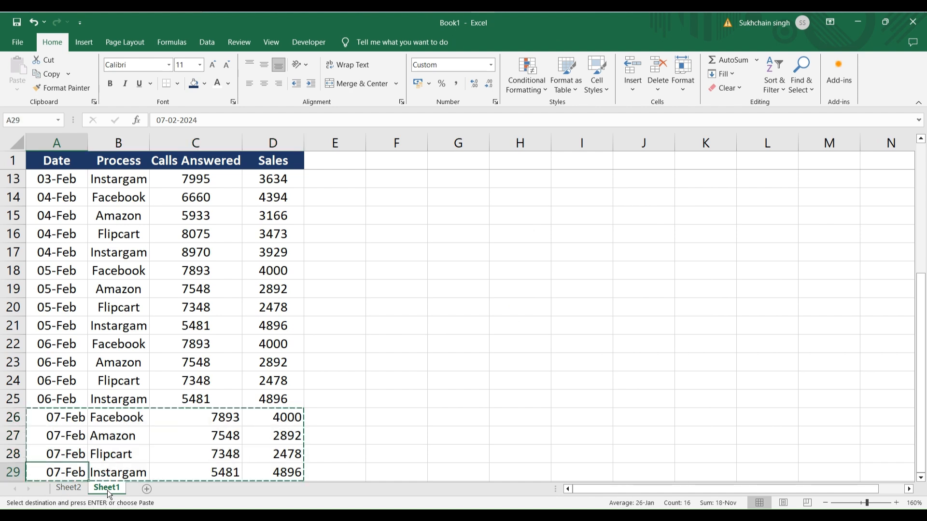
key(ctrl+Down)
key(Down)
key(ctrl+v)
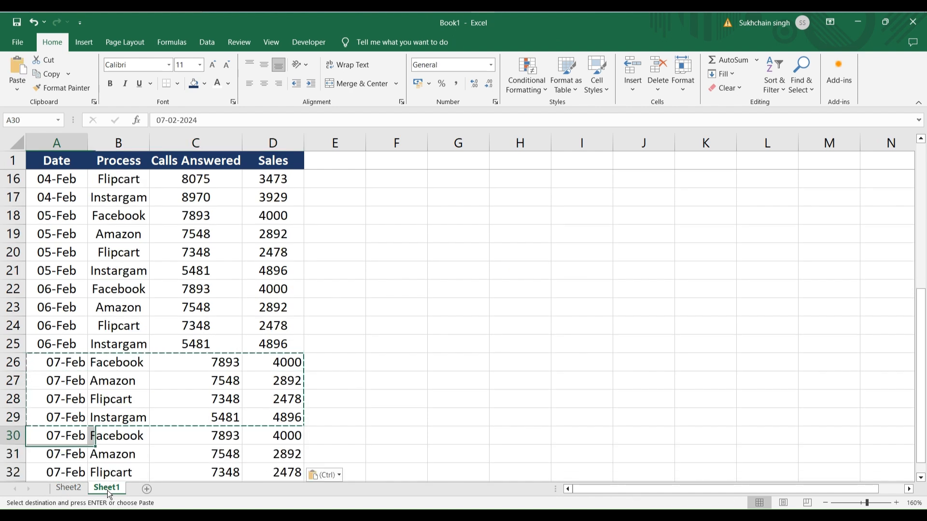
- Set the dates of the pasted rows in A30:A33 to 08-Feb in one entry
key(Escape)
key(ctrl+shift+Left)
text(8)
key(ctrl+Return)
- Refresh the PivotTable on Sheet2 again to bring in the added 08-Feb rows
click(68, 488)
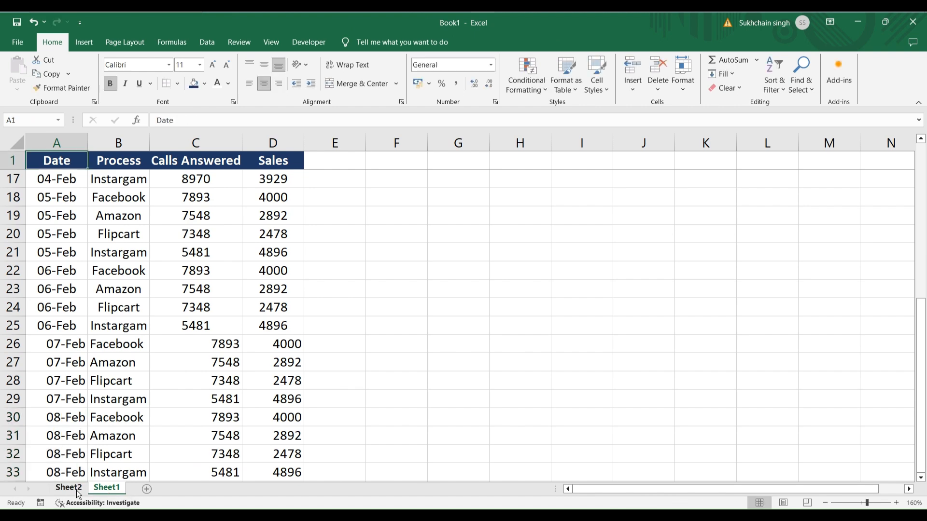
right_click(205, 269)
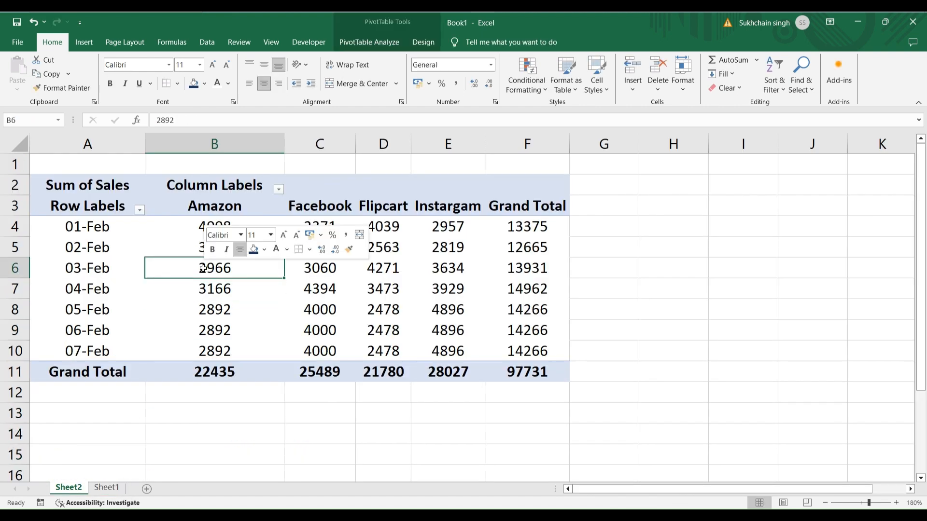
click(236, 340)
click(488, 286)
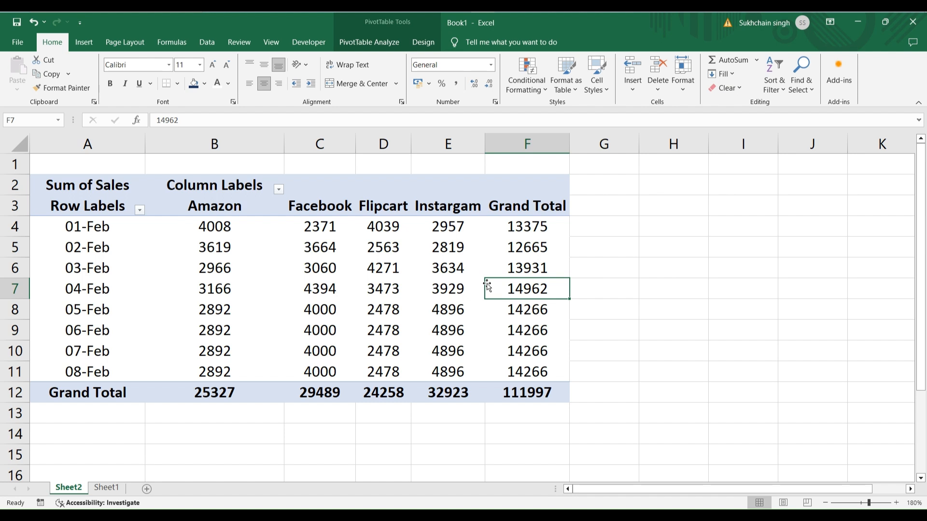
- Bring up the commands for managing defined names
key(alt+m)
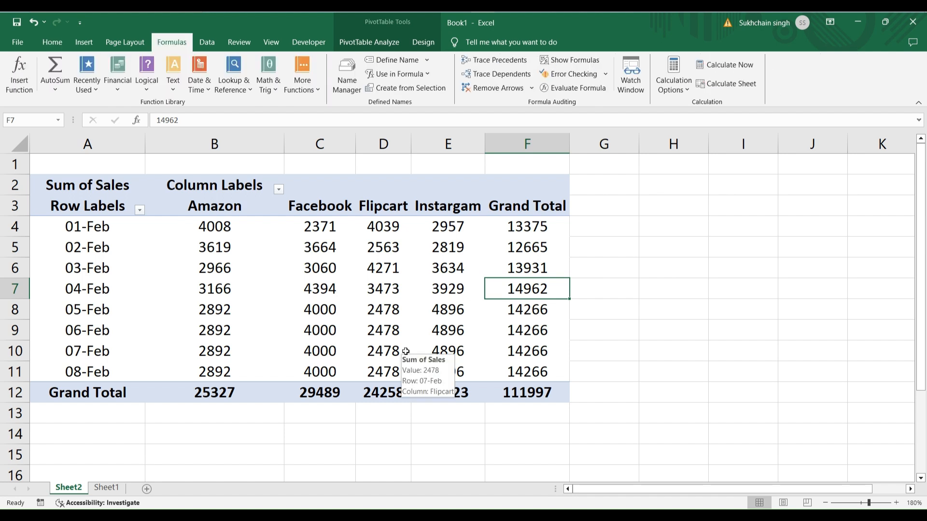